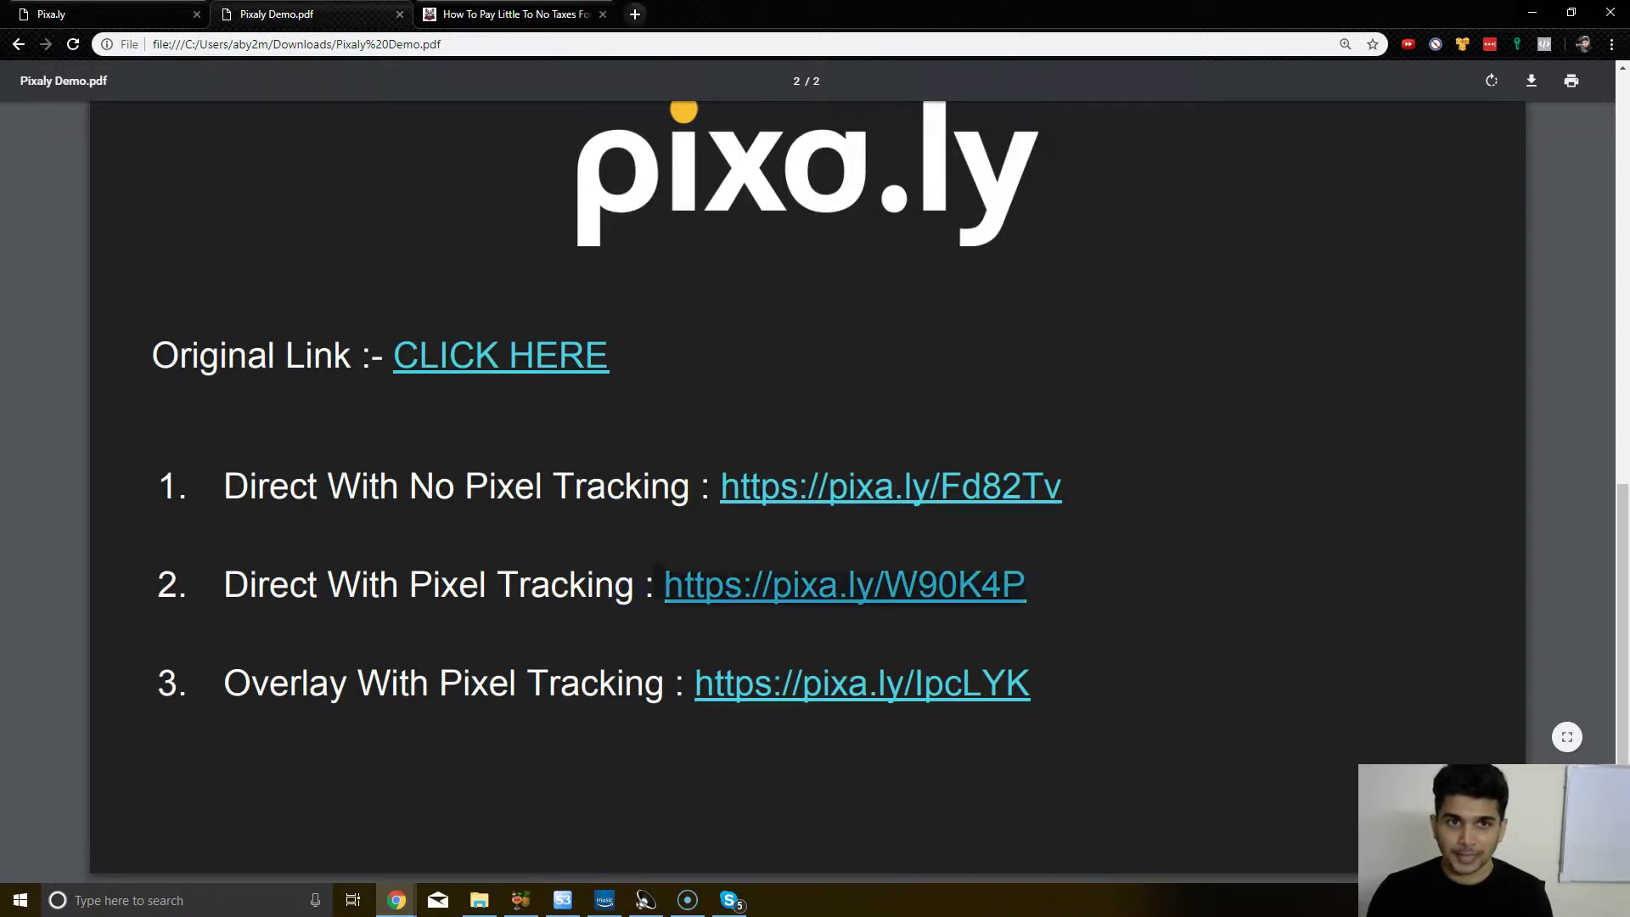
pyautogui.hotkey('ctrl', 't')
pyautogui.write('https://pixa.ly/W90K4P')
pyautogui.press('Return')
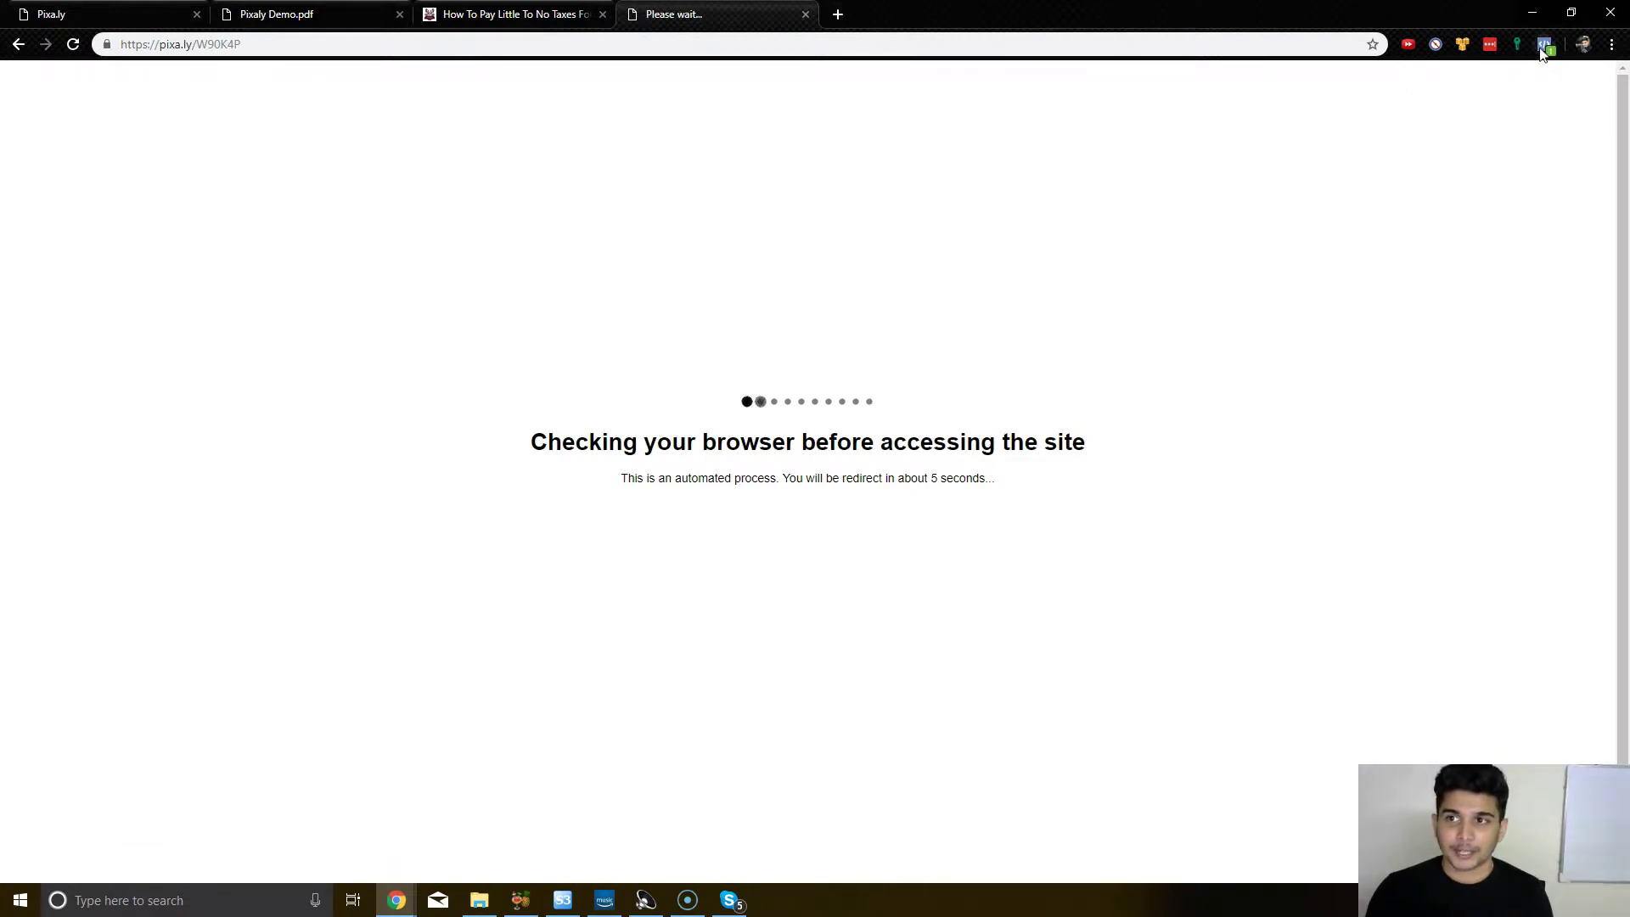
pyautogui.click(1543, 45)
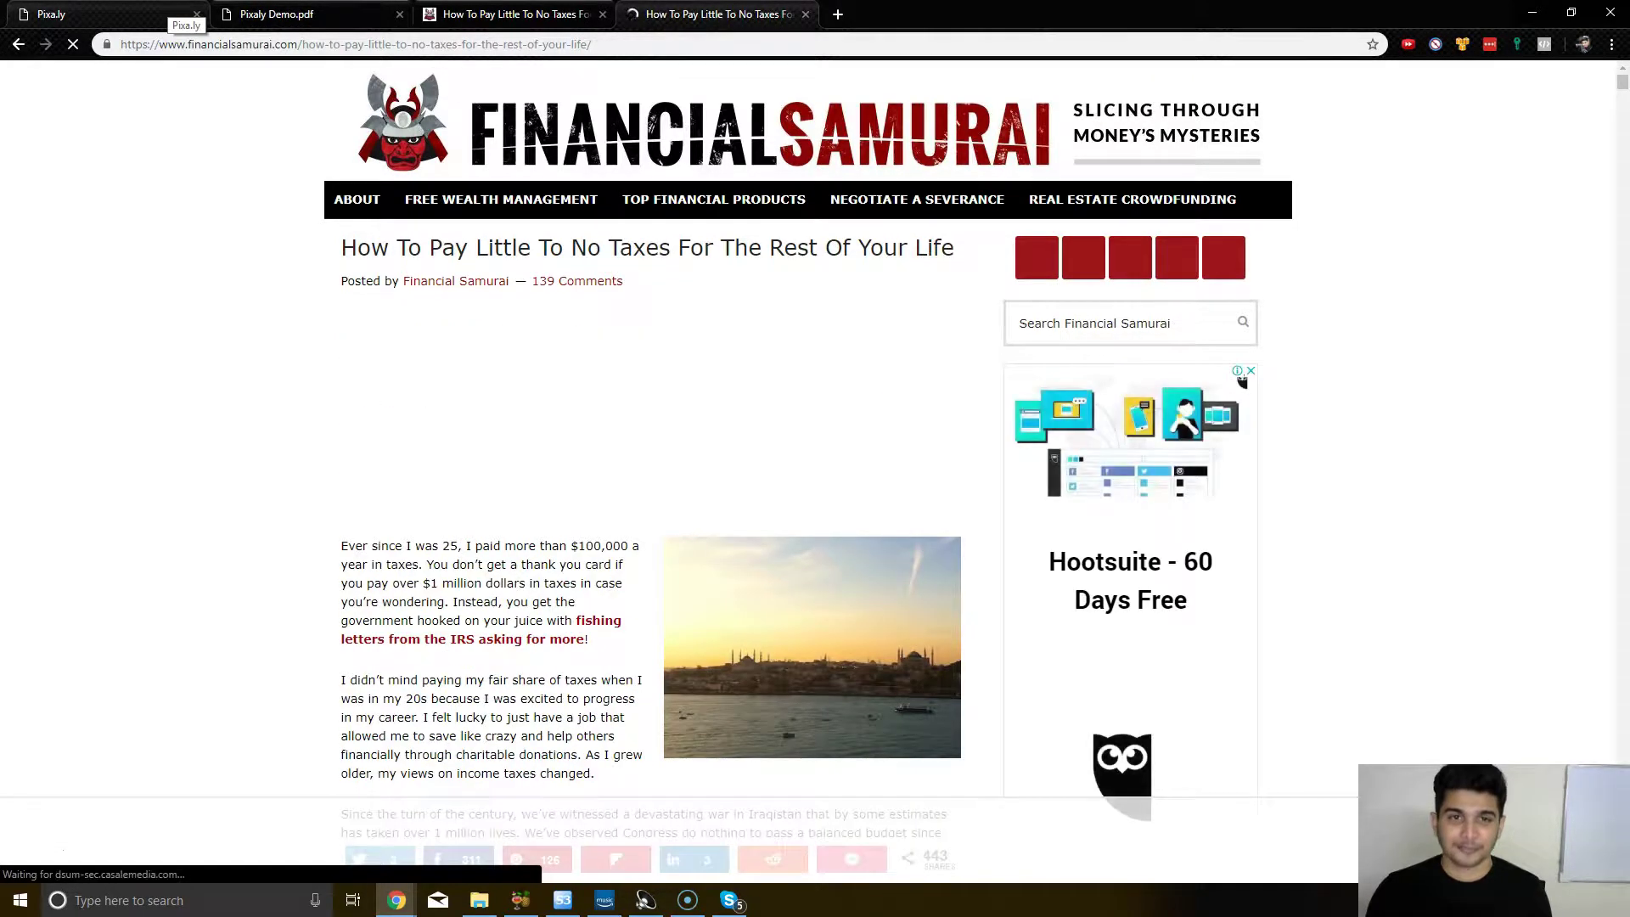
# Step: Return to the Pixa.ly links dashboard and close both open Financial Samurai article tabs
pyautogui.click(182, 12)
pyautogui.click(805, 13)
pyautogui.click(602, 14)
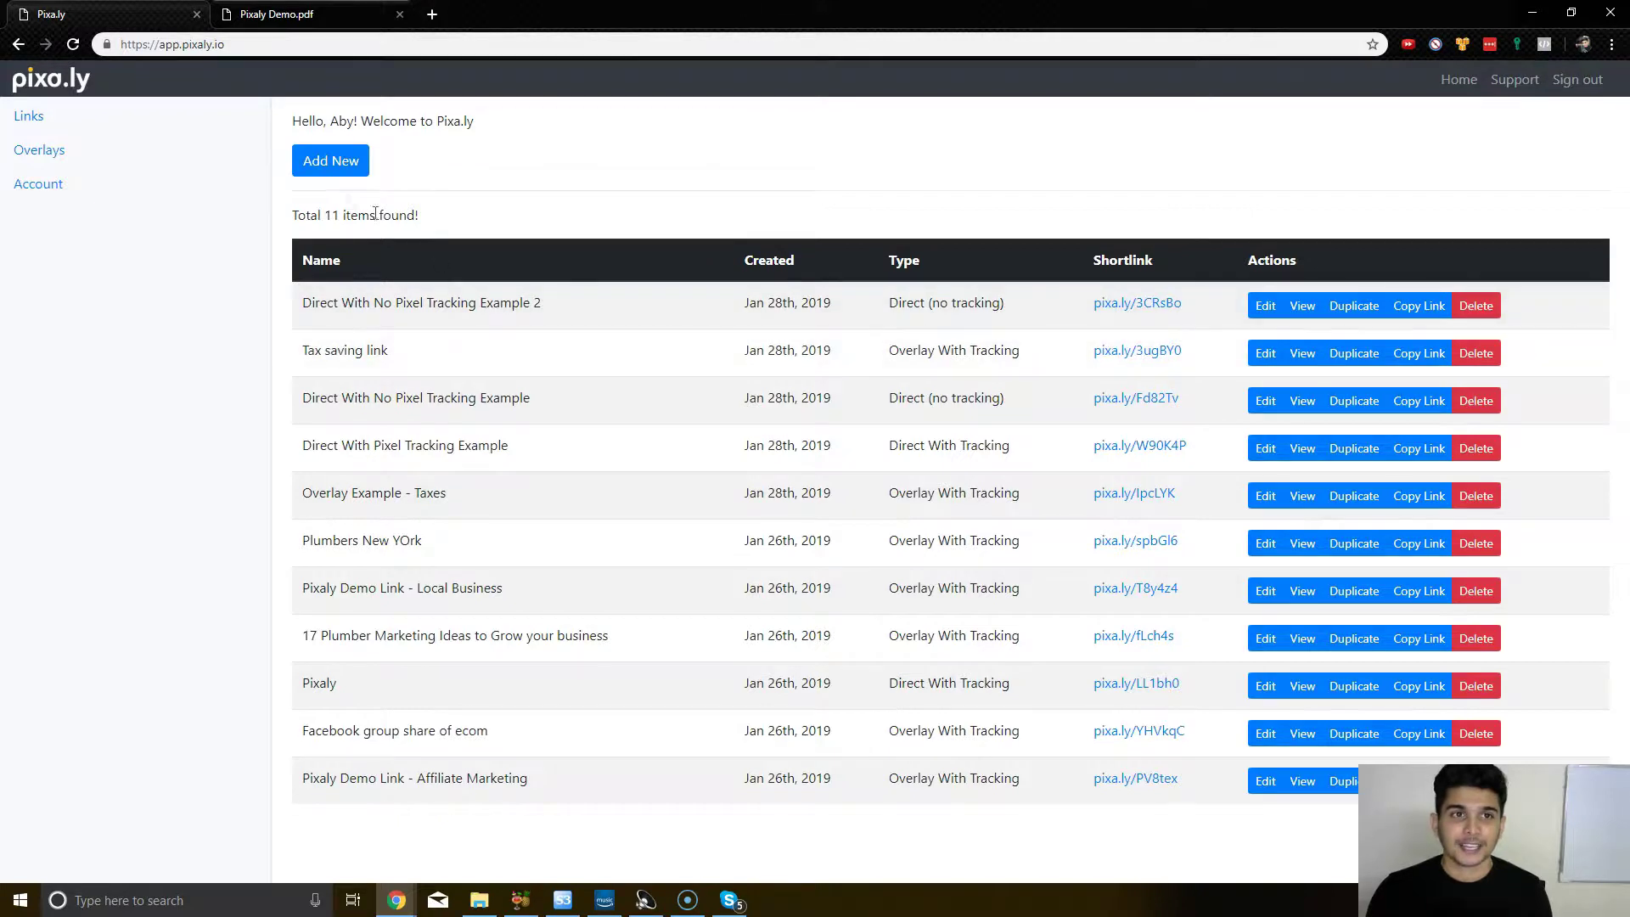
pyautogui.click(339, 174)
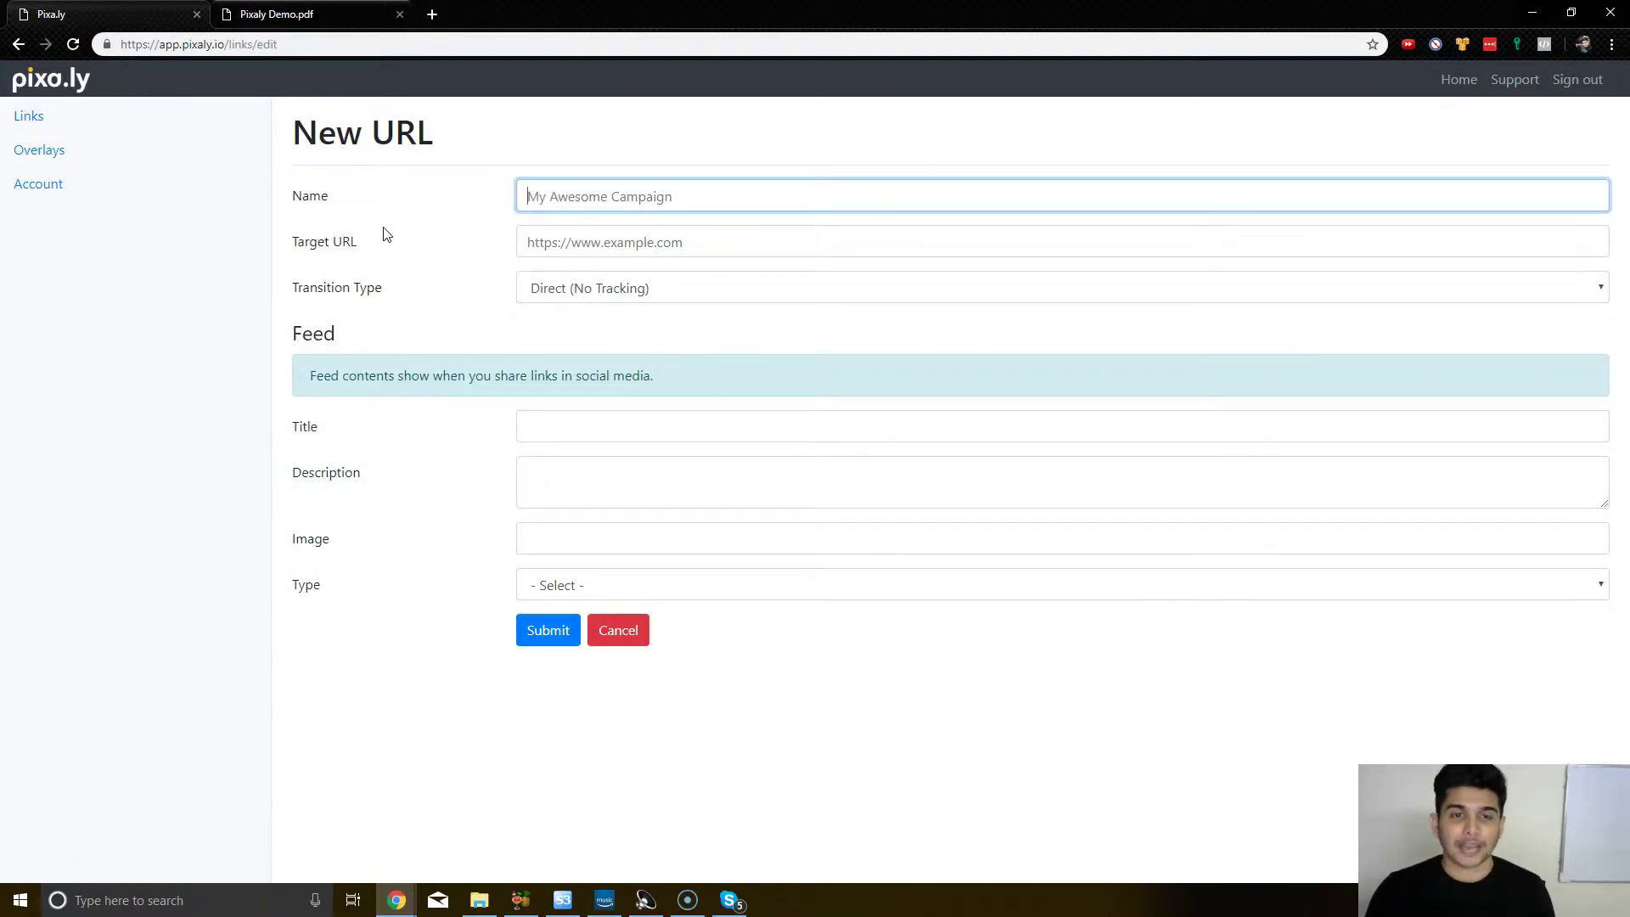
pyautogui.write('Direct With Pixel Tracking Example 2')
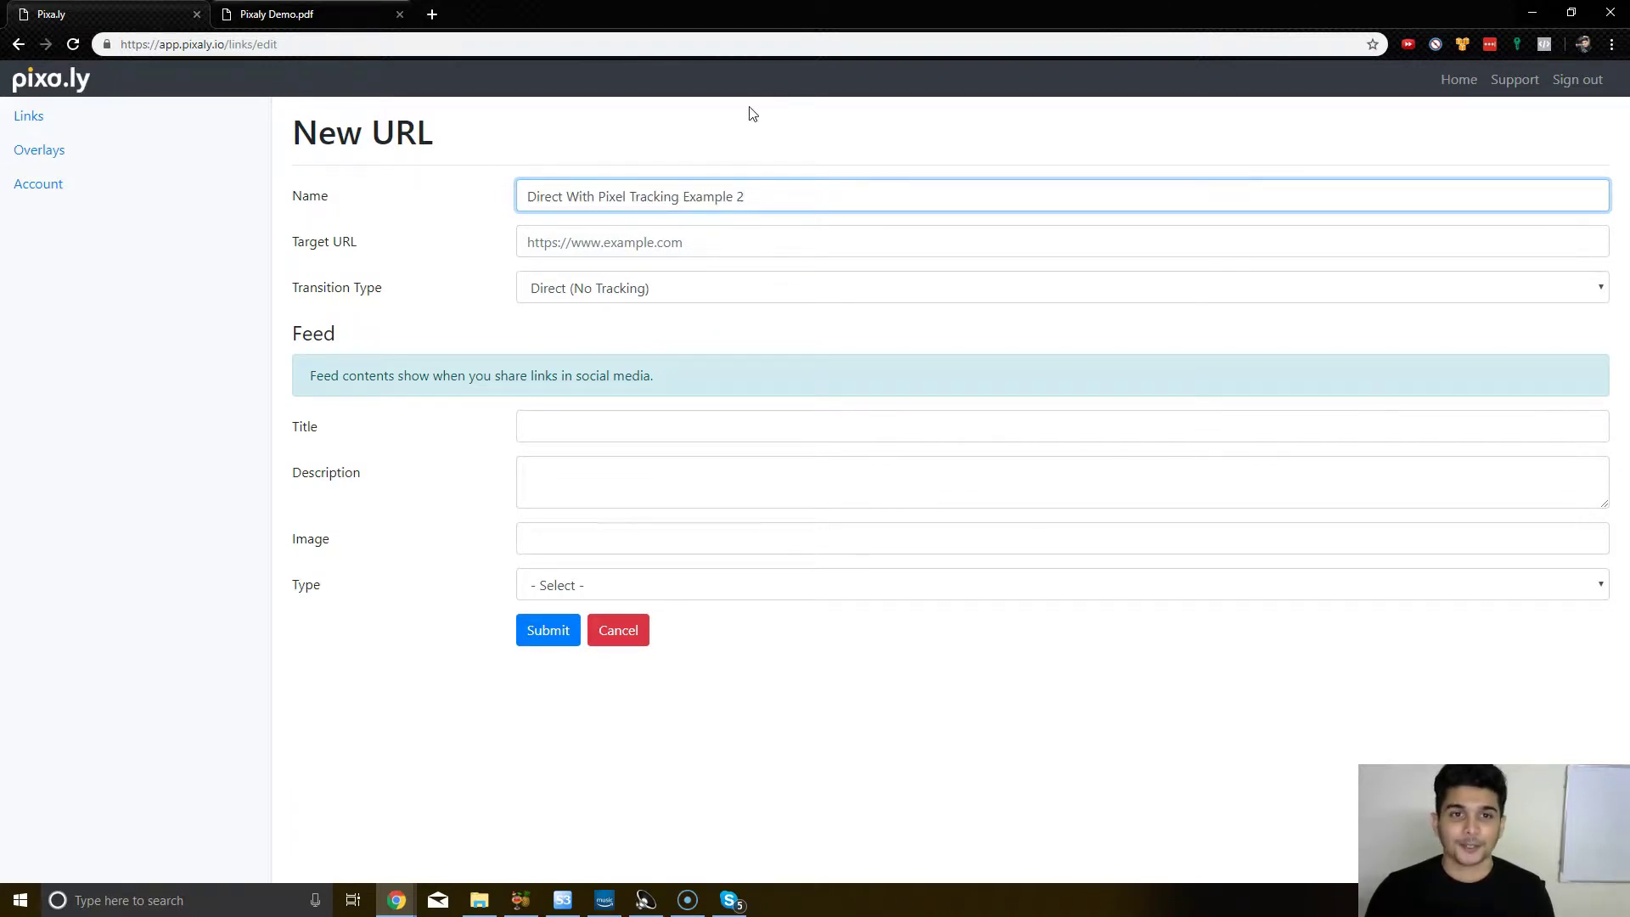
pyautogui.click(679, 242)
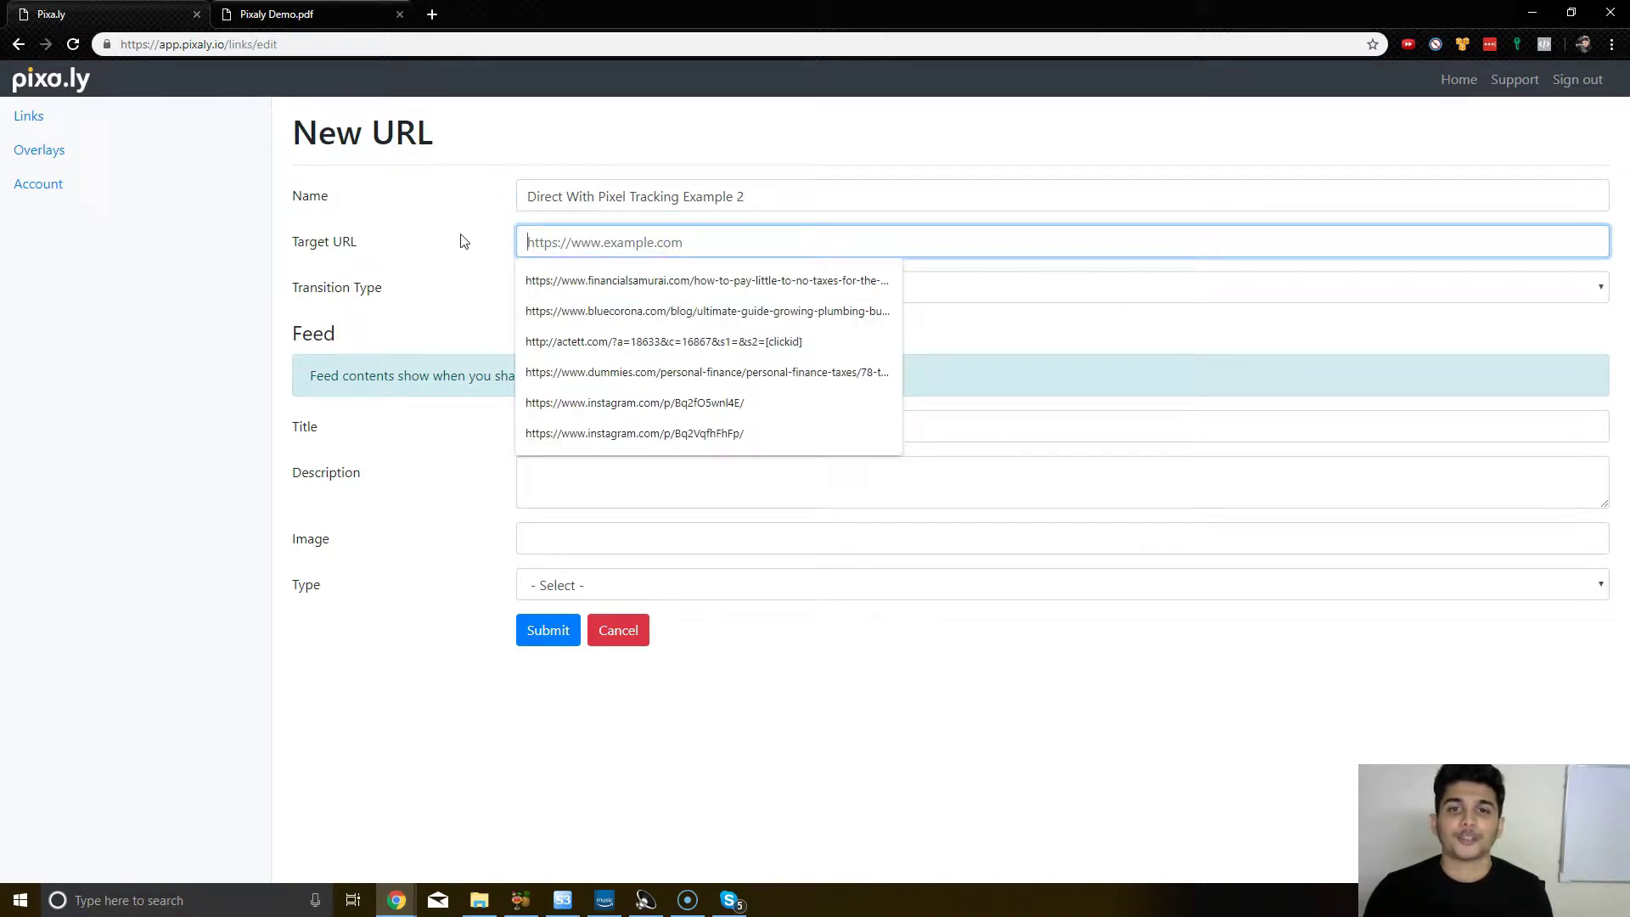
pyautogui.click(580, 274)
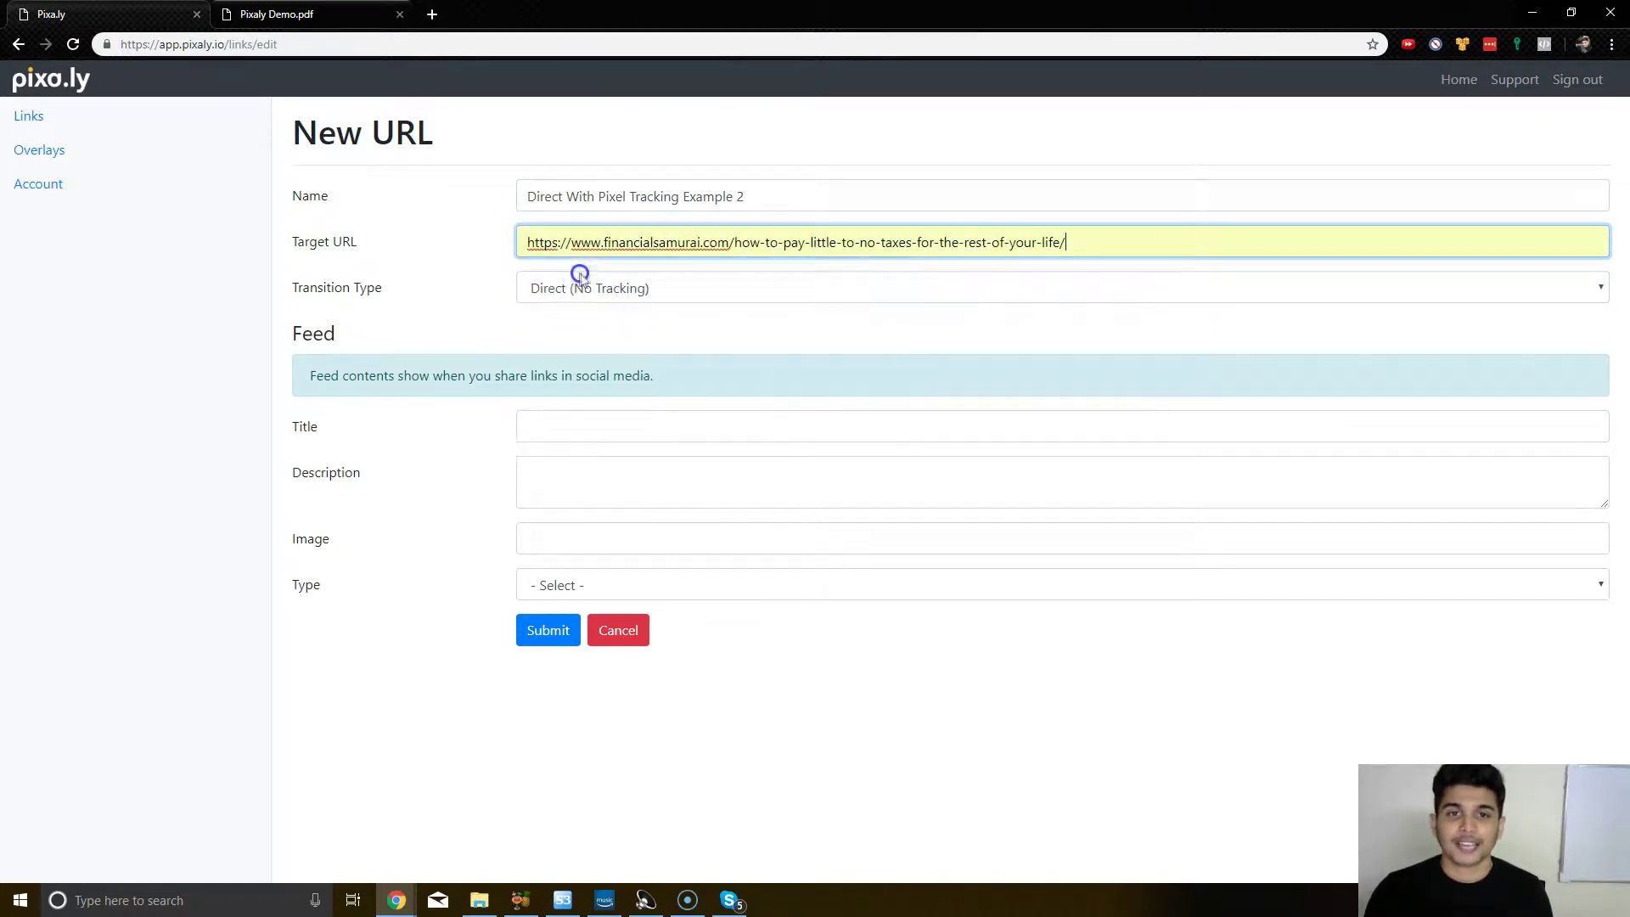
pyautogui.hotkey('ctrl', 'a')
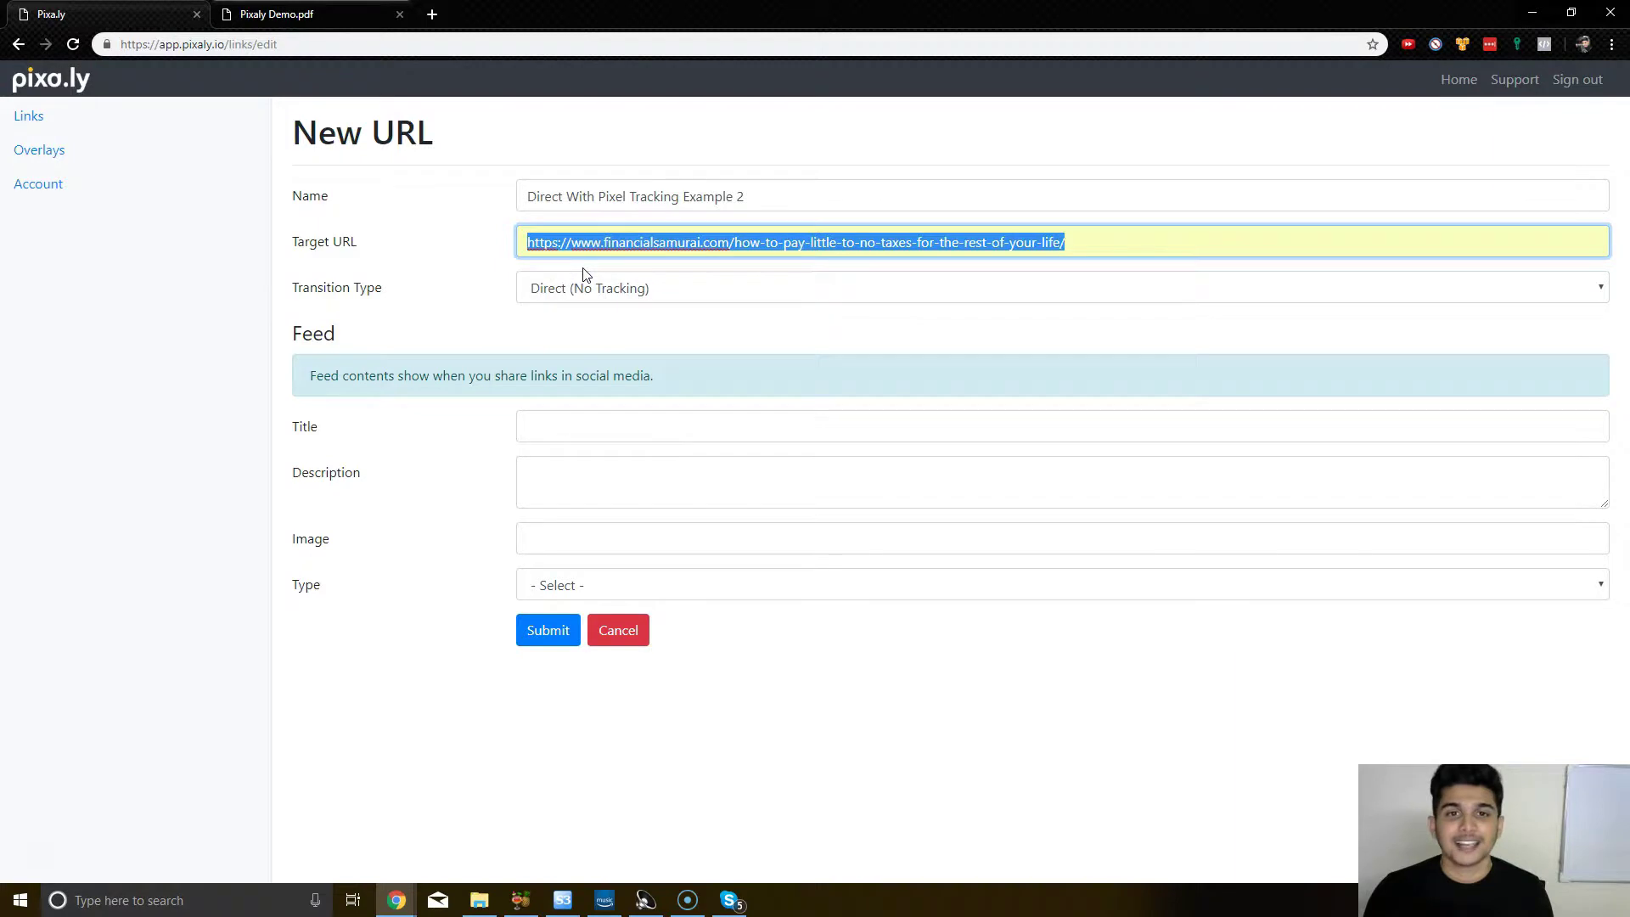
pyautogui.click(488, 264)
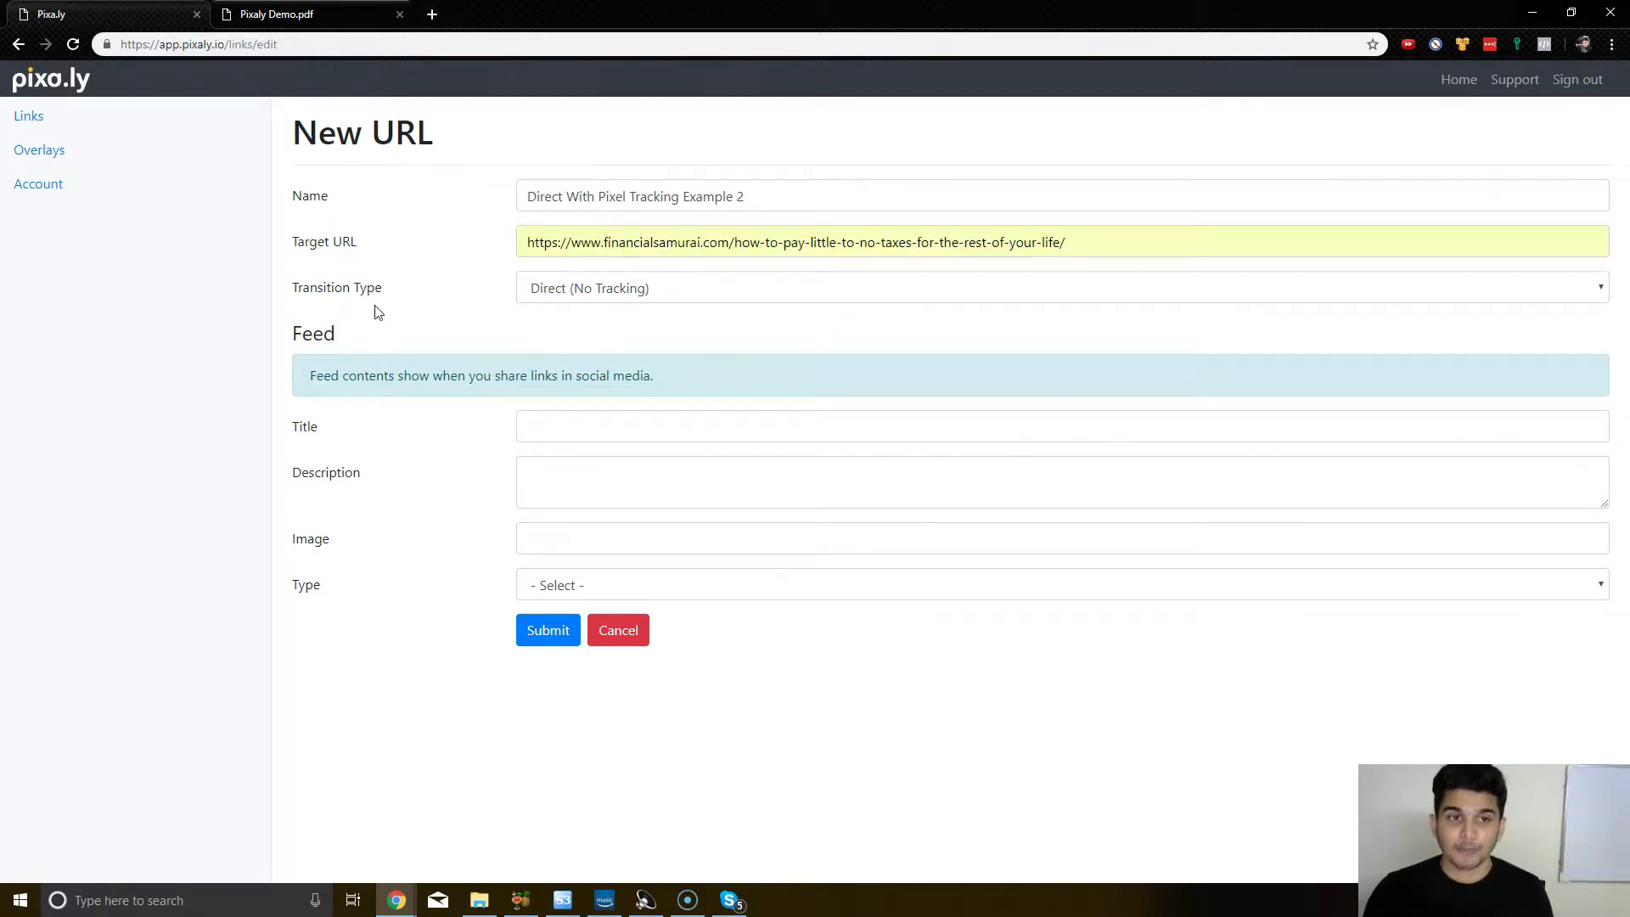
# Step: Set the transition type to Direct With Pixel Tracking and fill in the saved FB Pixel ID
pyautogui.click(689, 289)
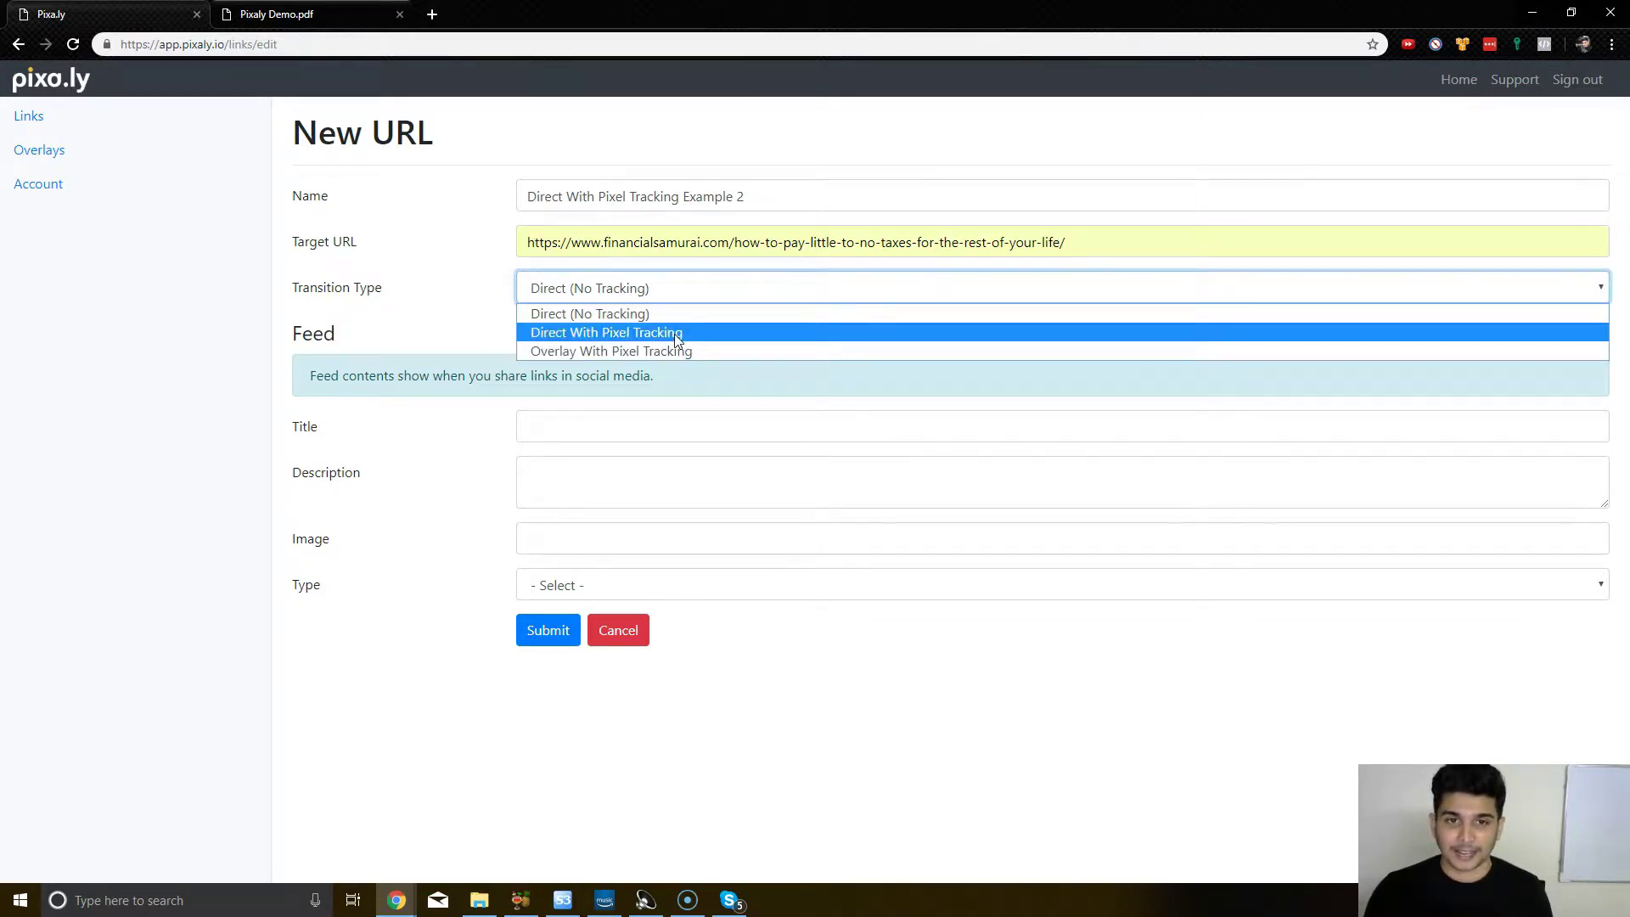
pyautogui.click(719, 337)
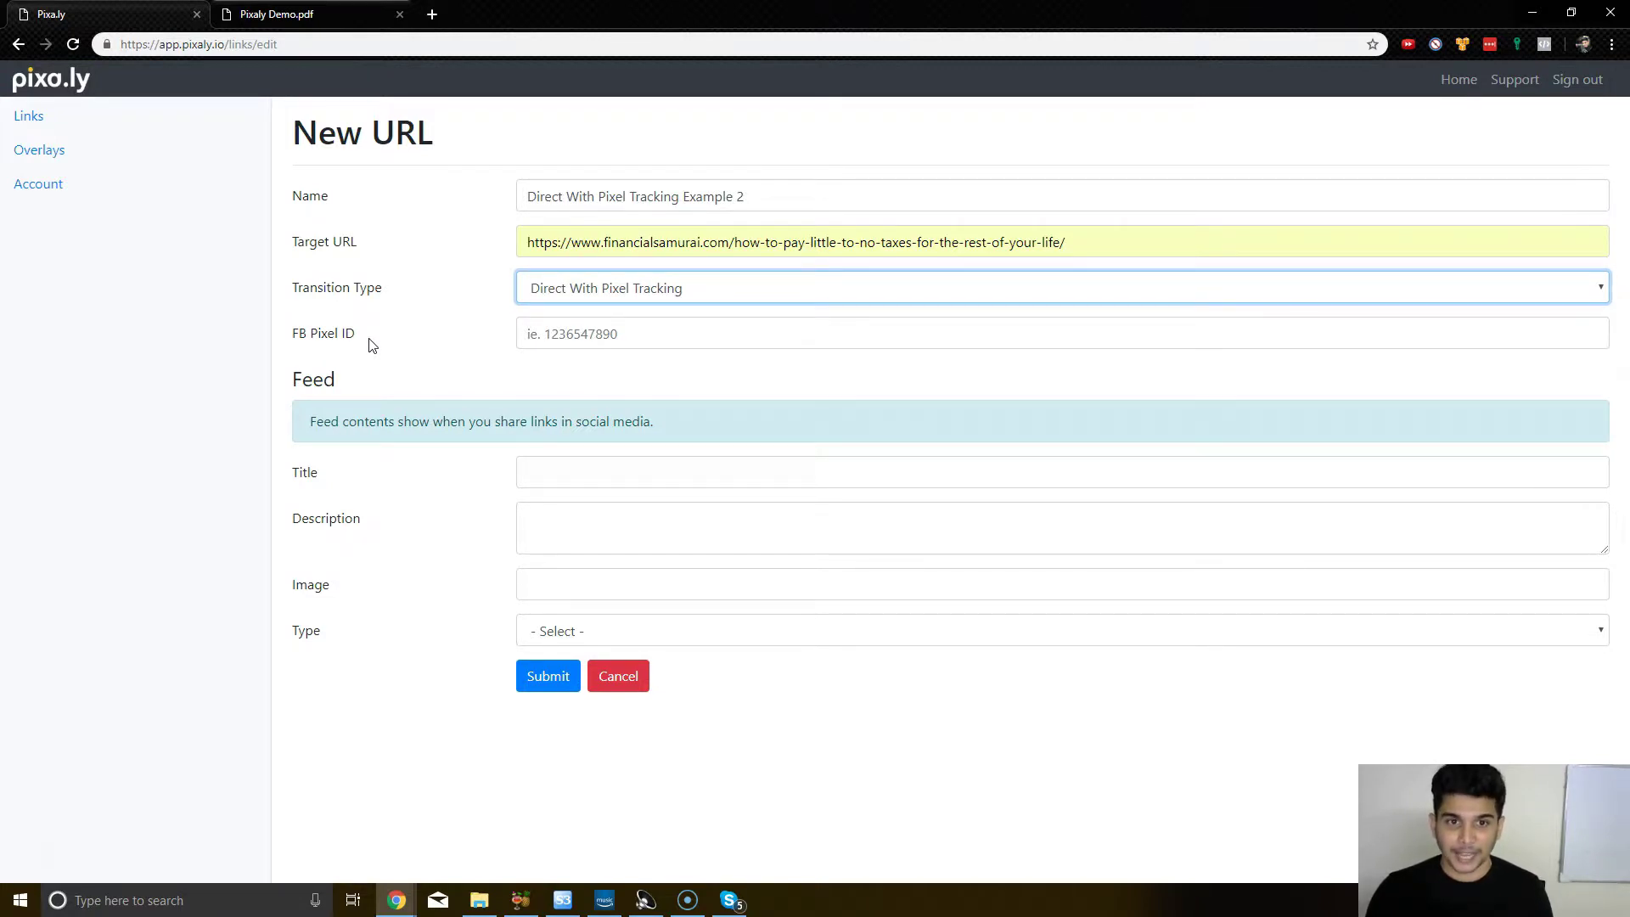
pyautogui.click(665, 337)
pyautogui.click(603, 376)
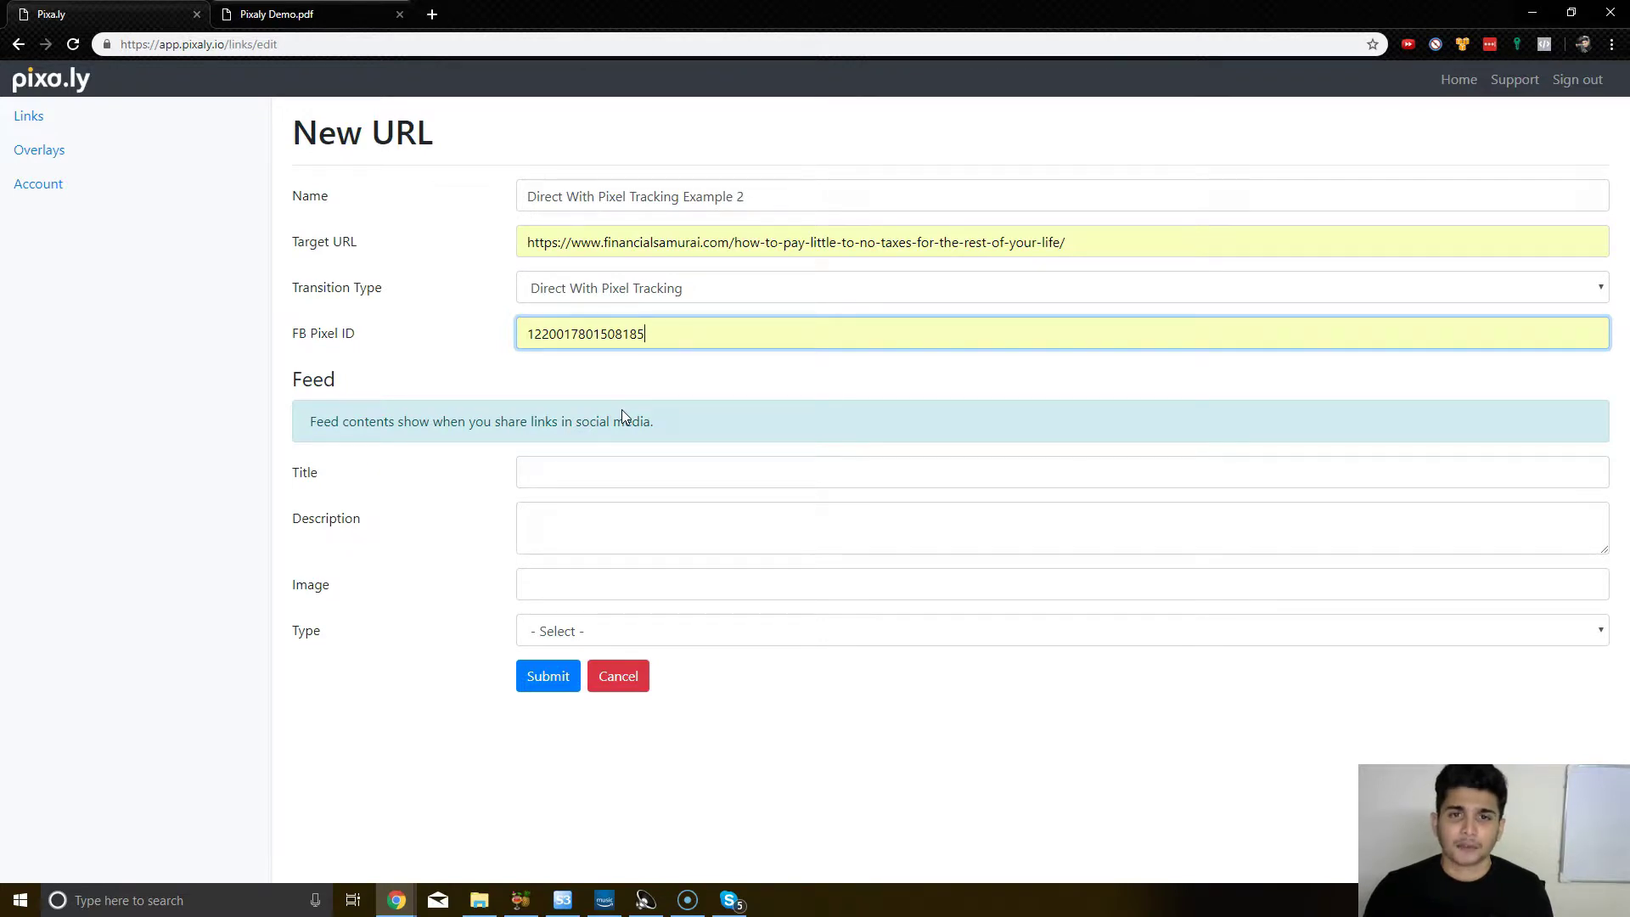
# Step: Copy the link's target URL and open the article in a new browser tab
pyautogui.tripleClick(667, 248)
pyautogui.hotkey('ctrl', 'c')
pyautogui.hotkey('ctrl', 't')
pyautogui.hotkey('ctrl', 'v')
pyautogui.press('Return')
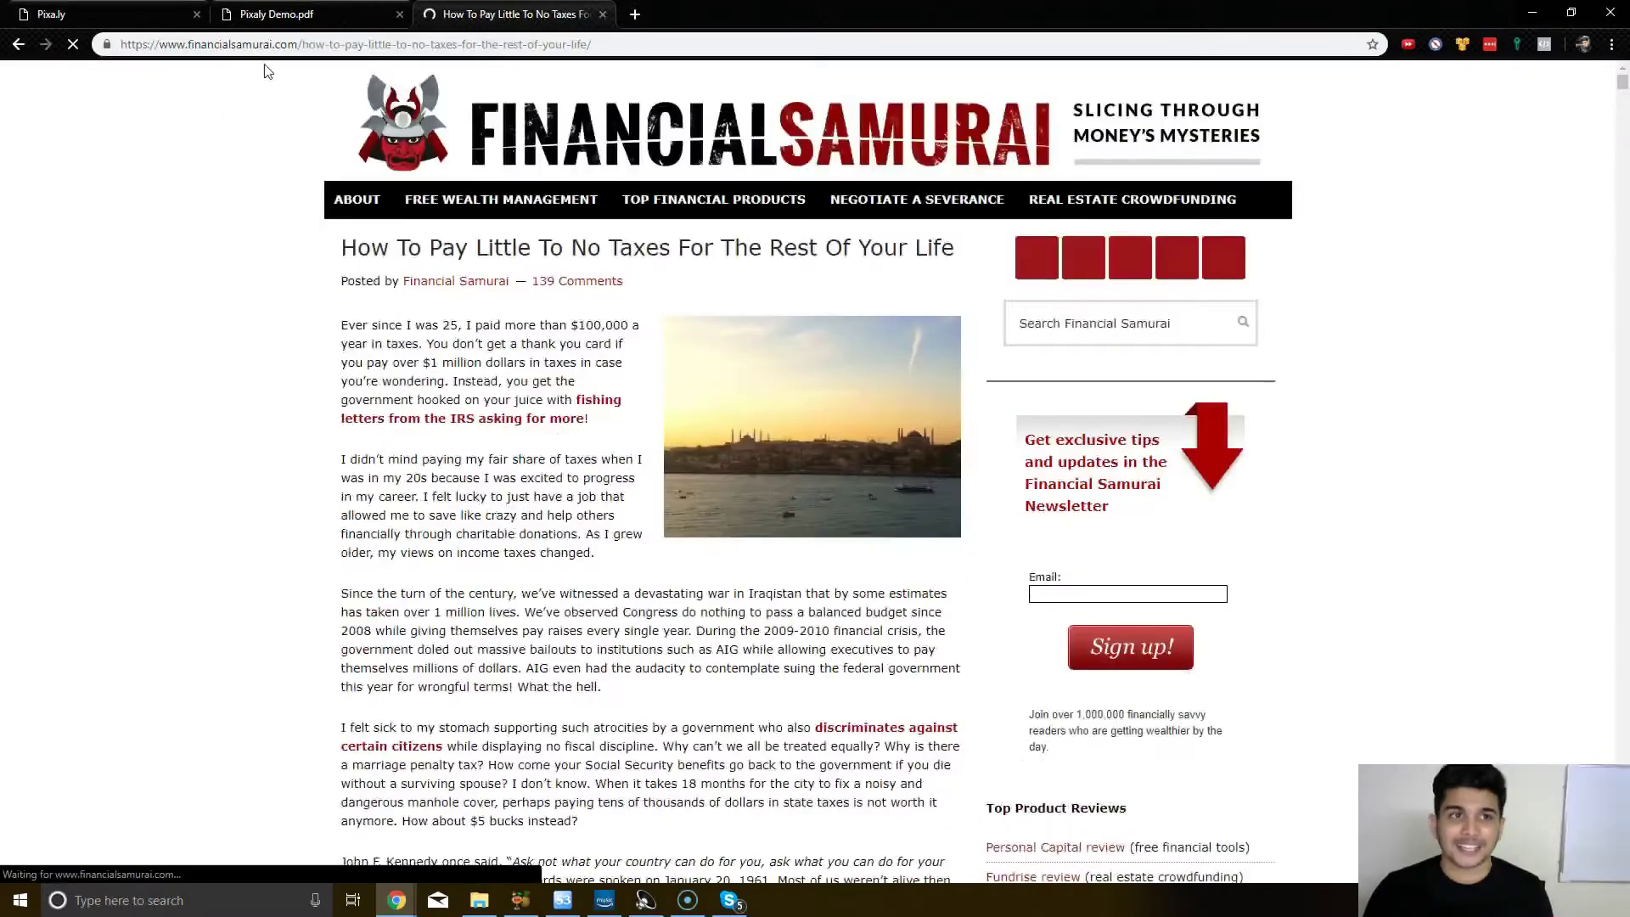
# Step: Copy the article headline "How To Pay Little To No Taxes For The Rest Of Your Life" into the feed title
pyautogui.moveTo(342, 247); pyautogui.dragTo(954, 247)
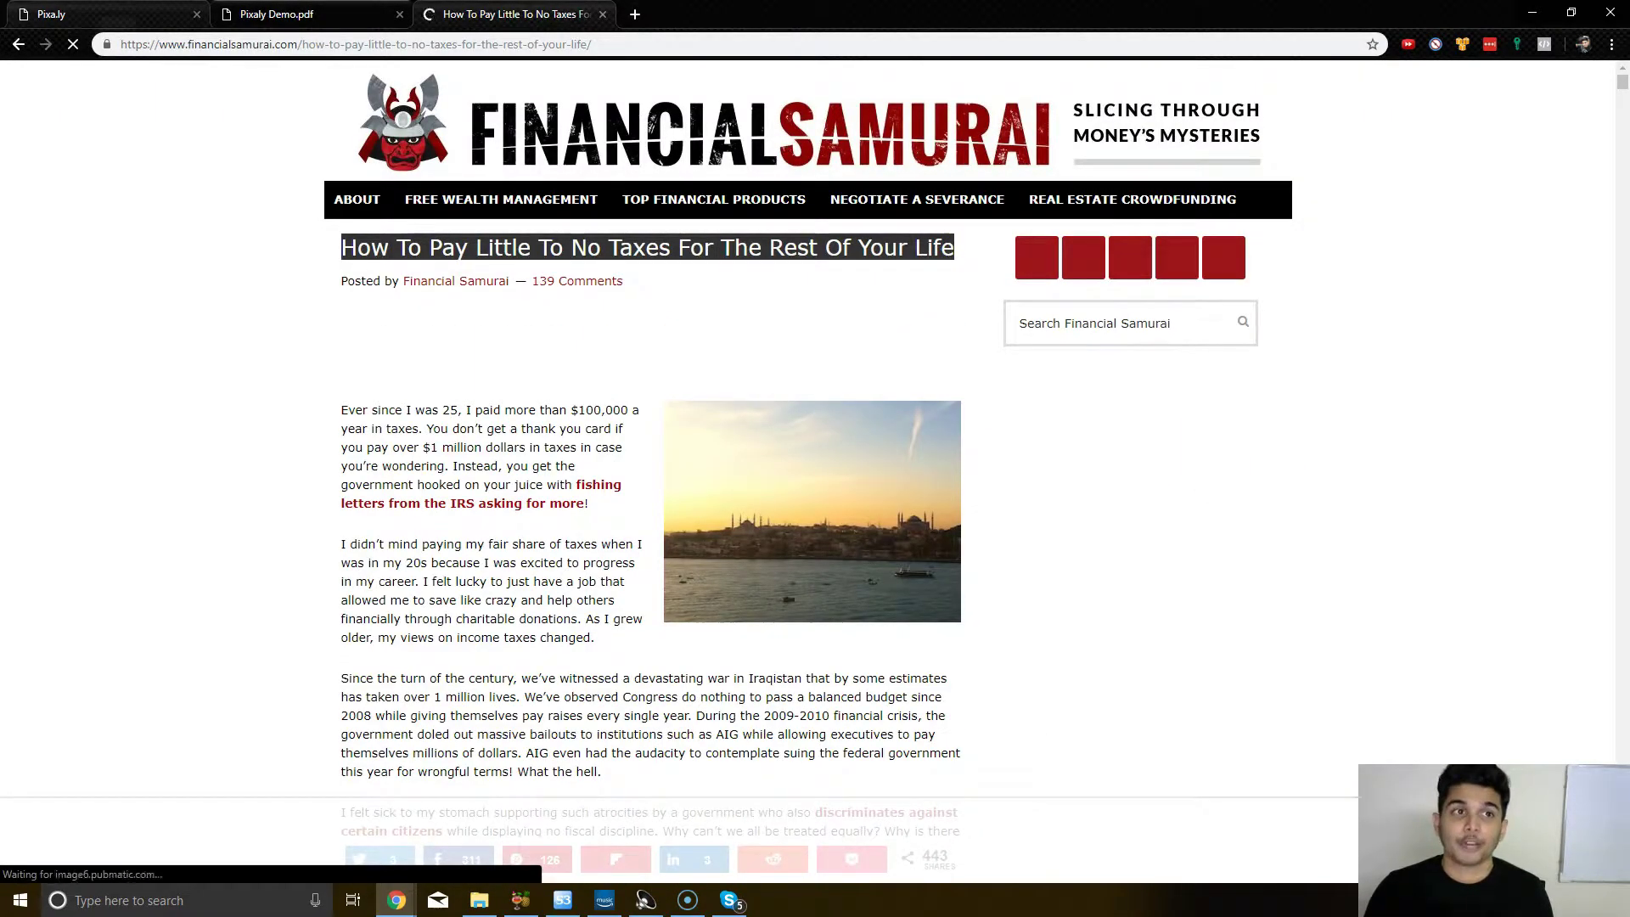
pyautogui.hotkey('ctrl', '1')
pyautogui.click(605, 475)
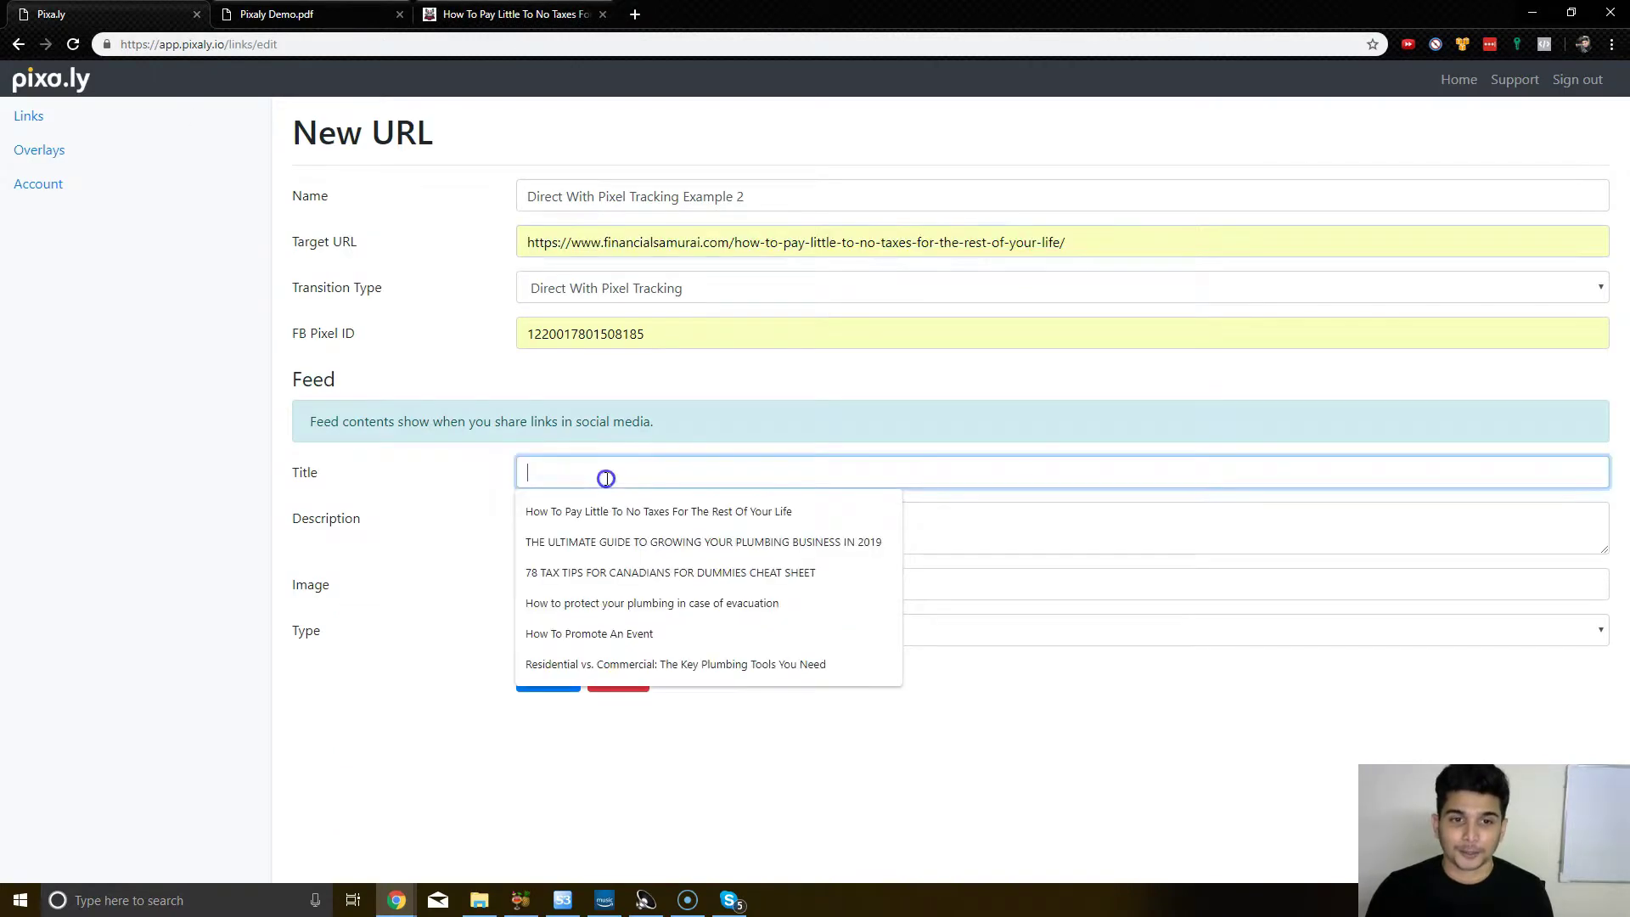
pyautogui.hotkey('ctrl', 'v')
# Step: Copy the article's opening paragraph, from "Ever since I was 25" to "asking for more!", into the feed description
pyautogui.click(603, 543)
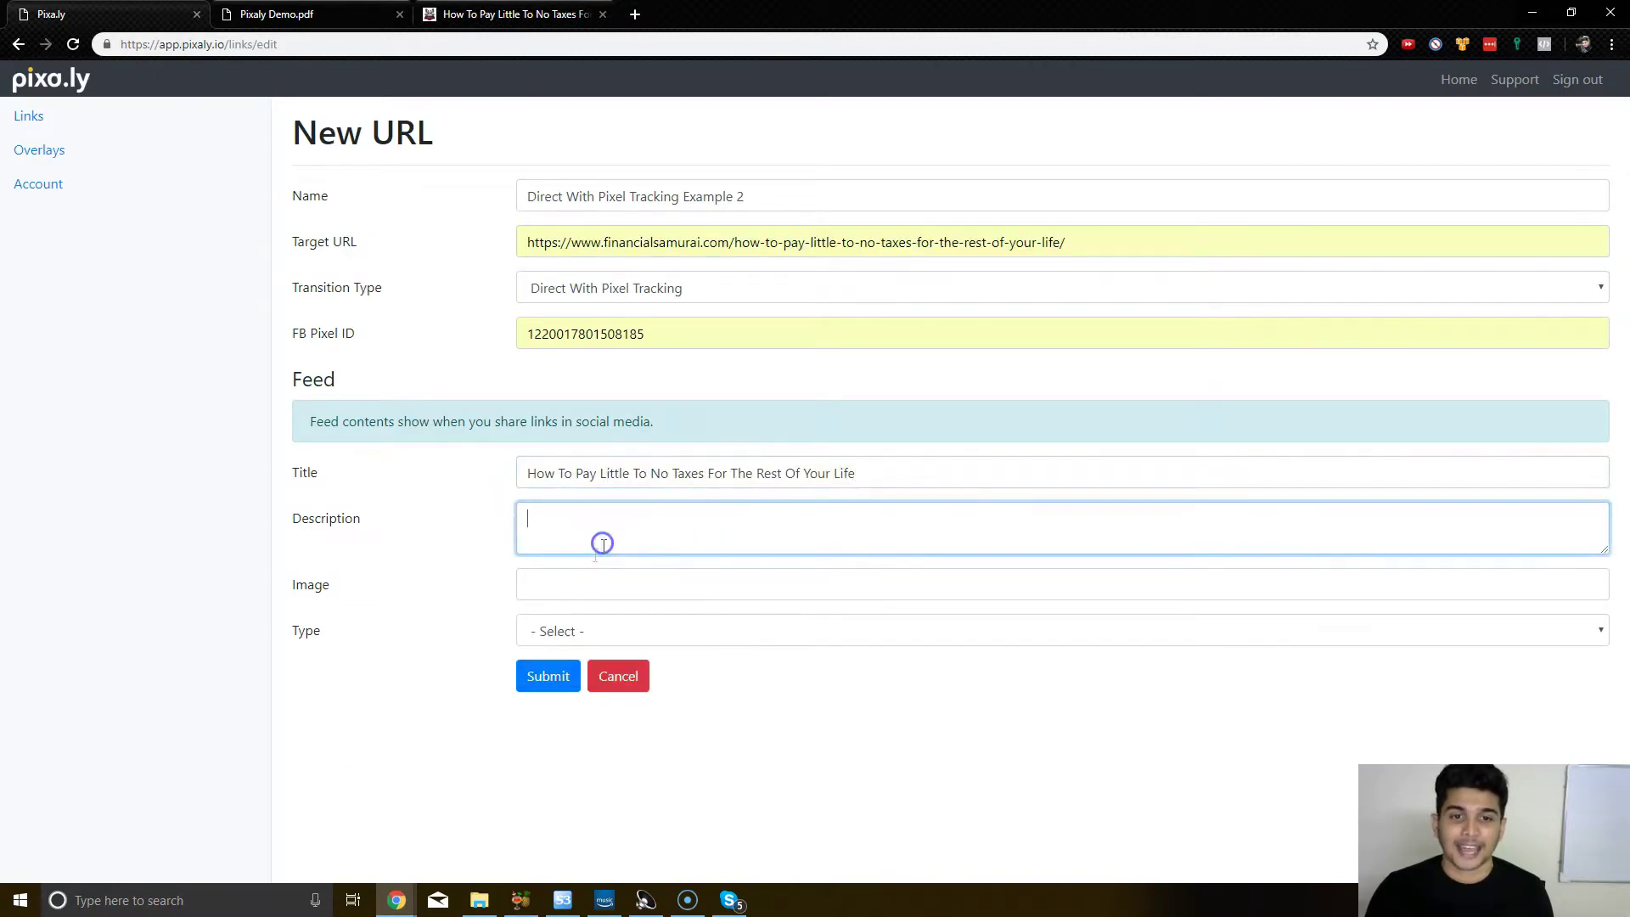
pyautogui.click(509, 14)
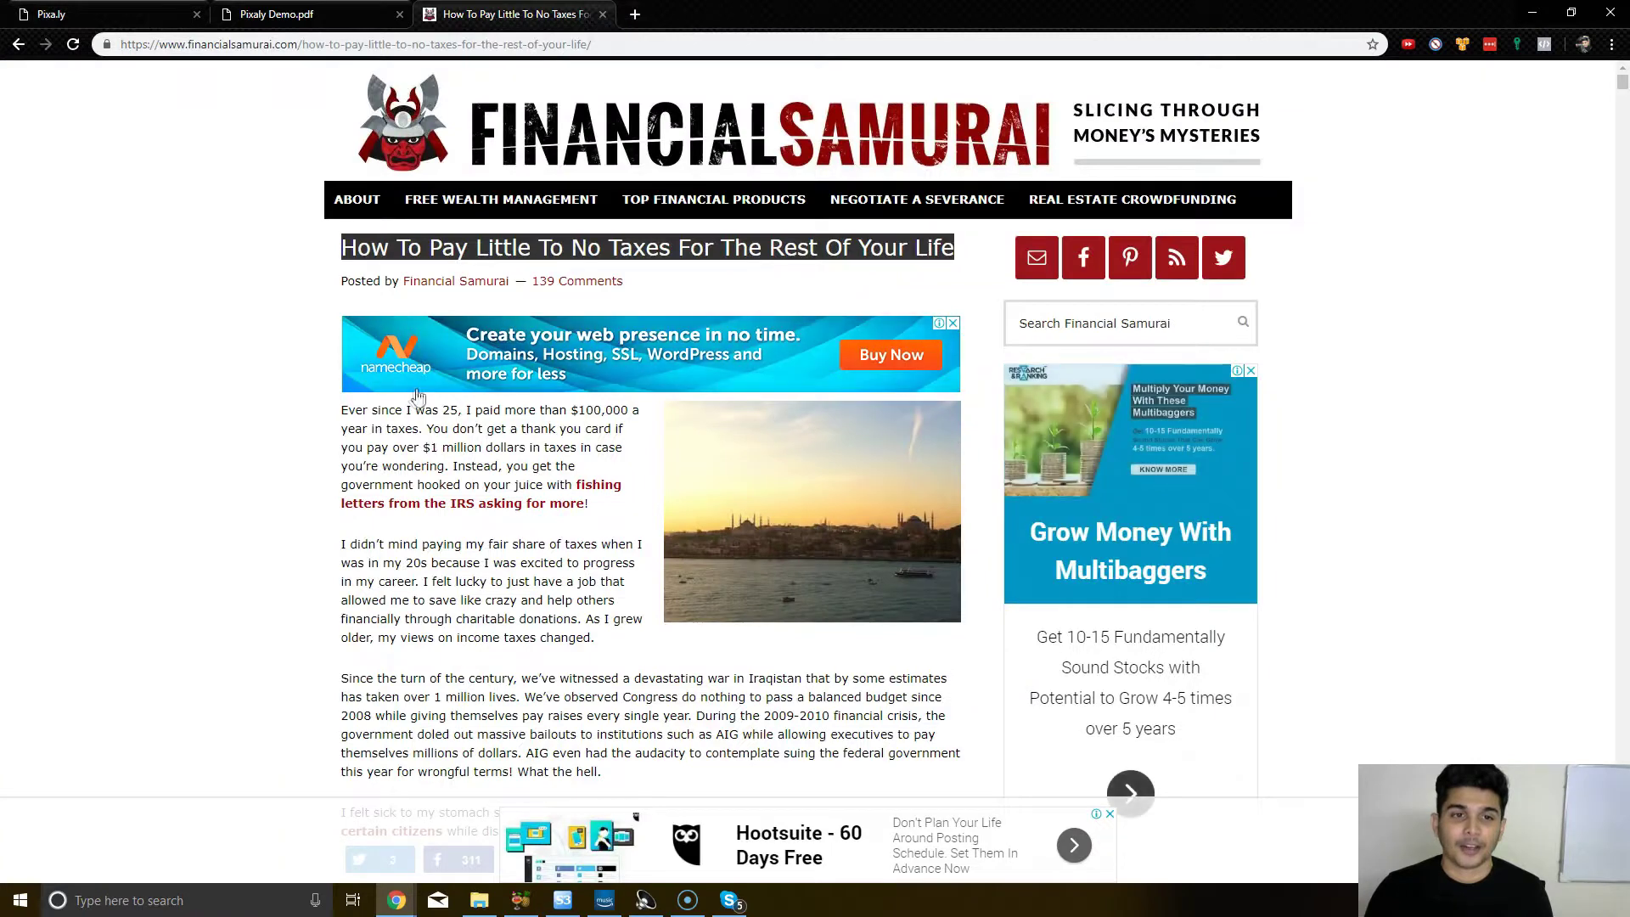
pyautogui.moveTo(342, 409); pyautogui.dragTo(608, 506)
pyautogui.hotkey('ctrl', 'c')
pyautogui.click(51, 13)
pyautogui.hotkey('ctrl', 'v')
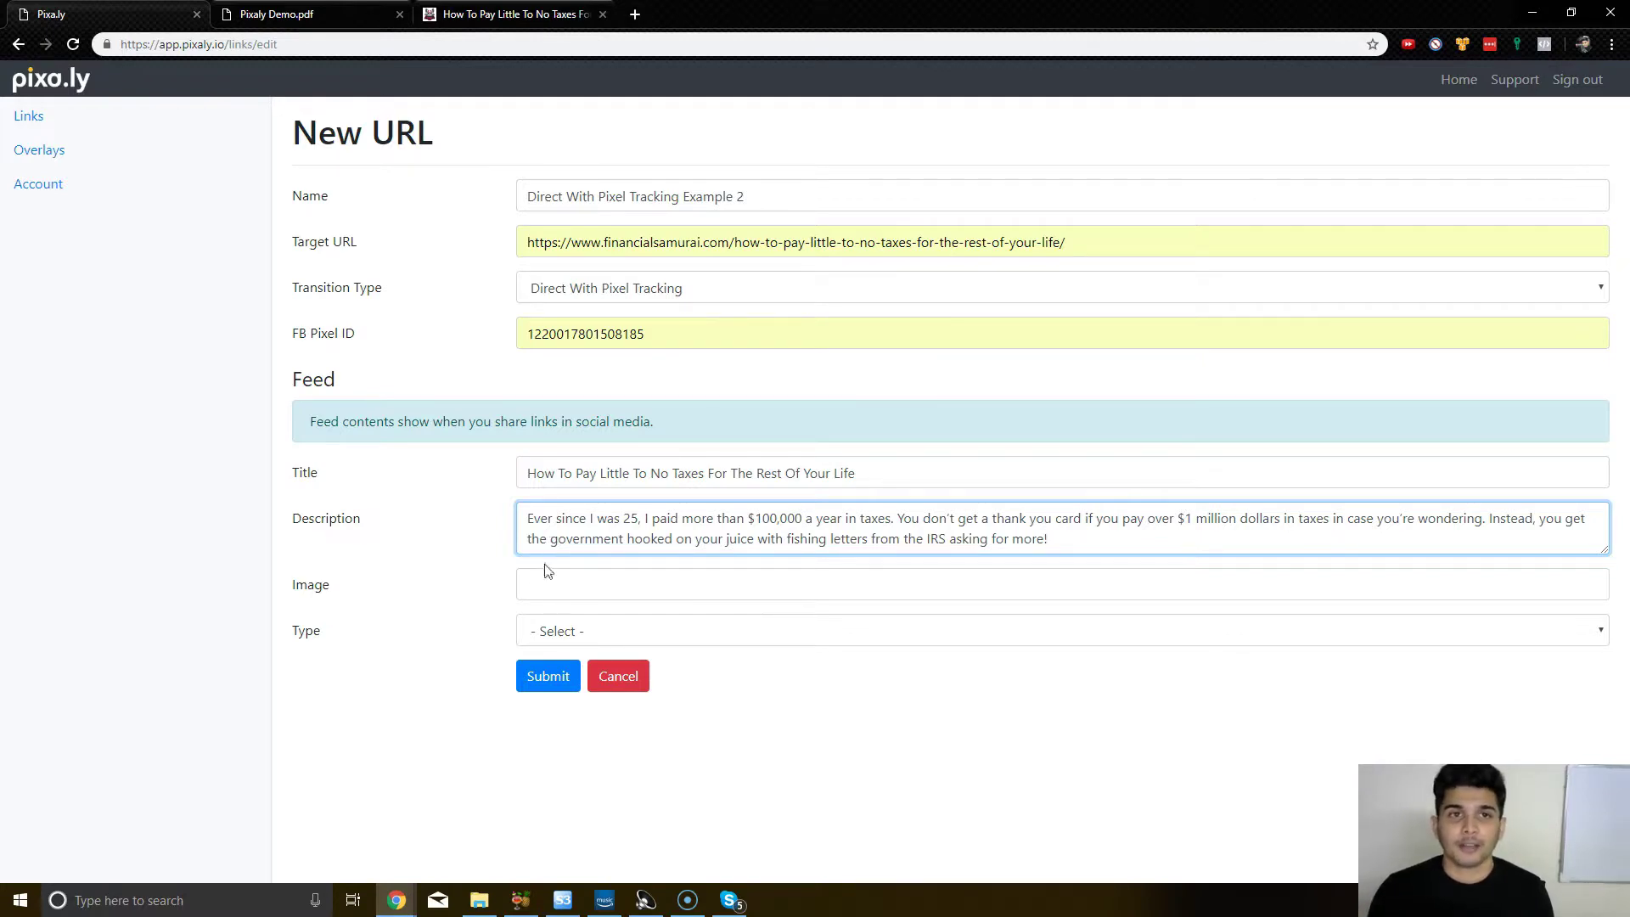
# Step: Copy the image address of the article's sunset photo into the feed's Image field
pyautogui.click(509, 14)
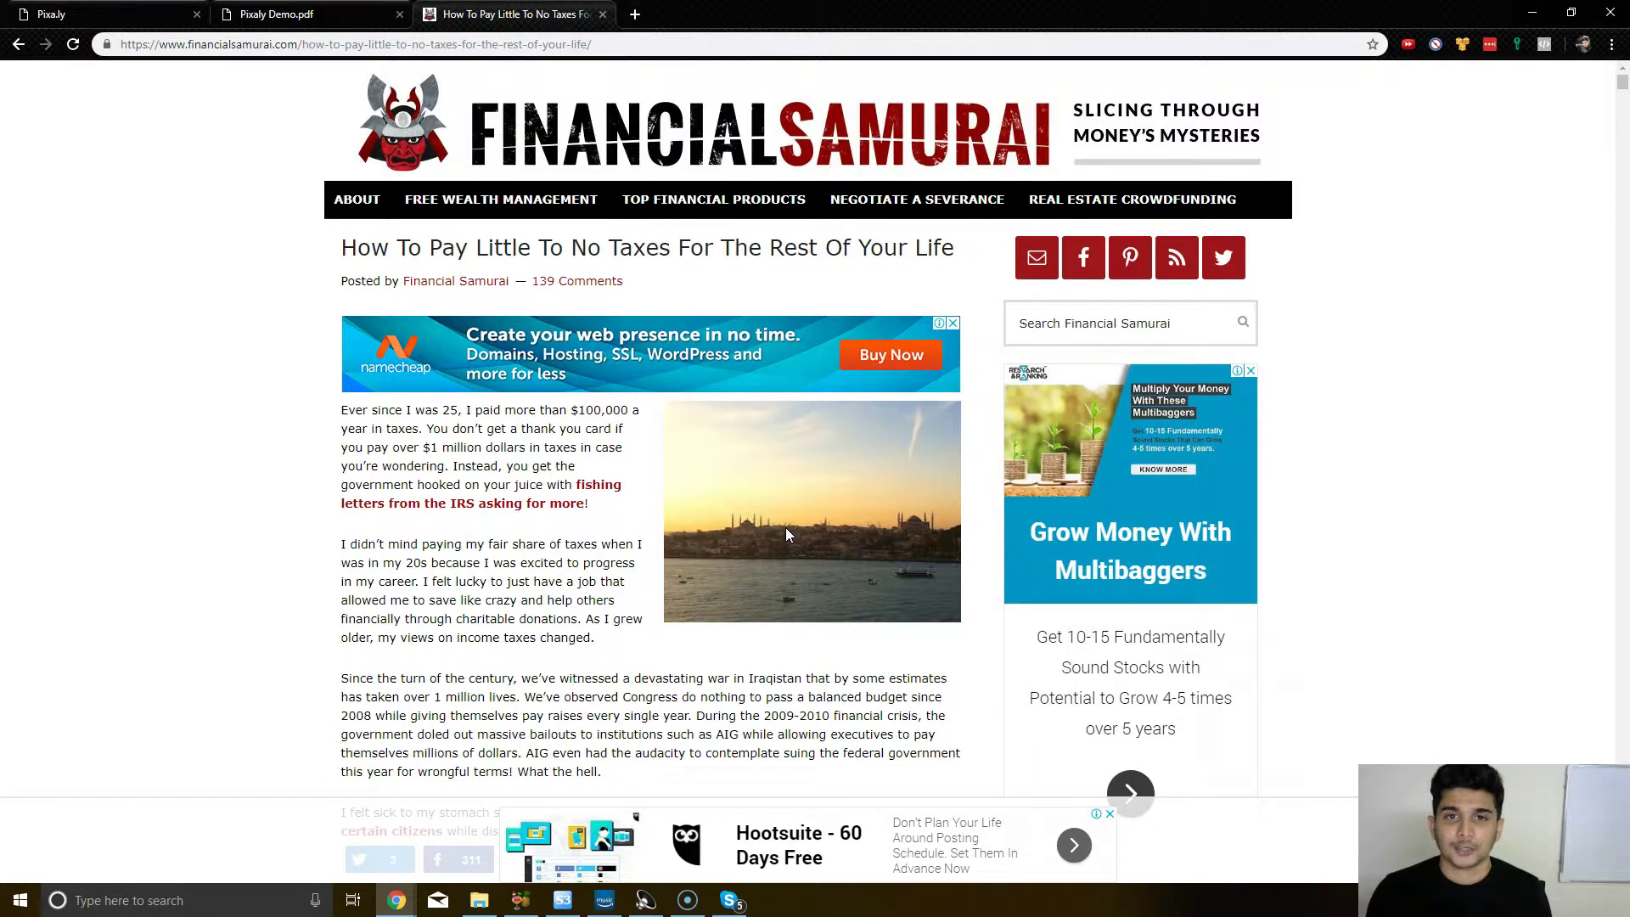
pyautogui.rightClick(826, 486)
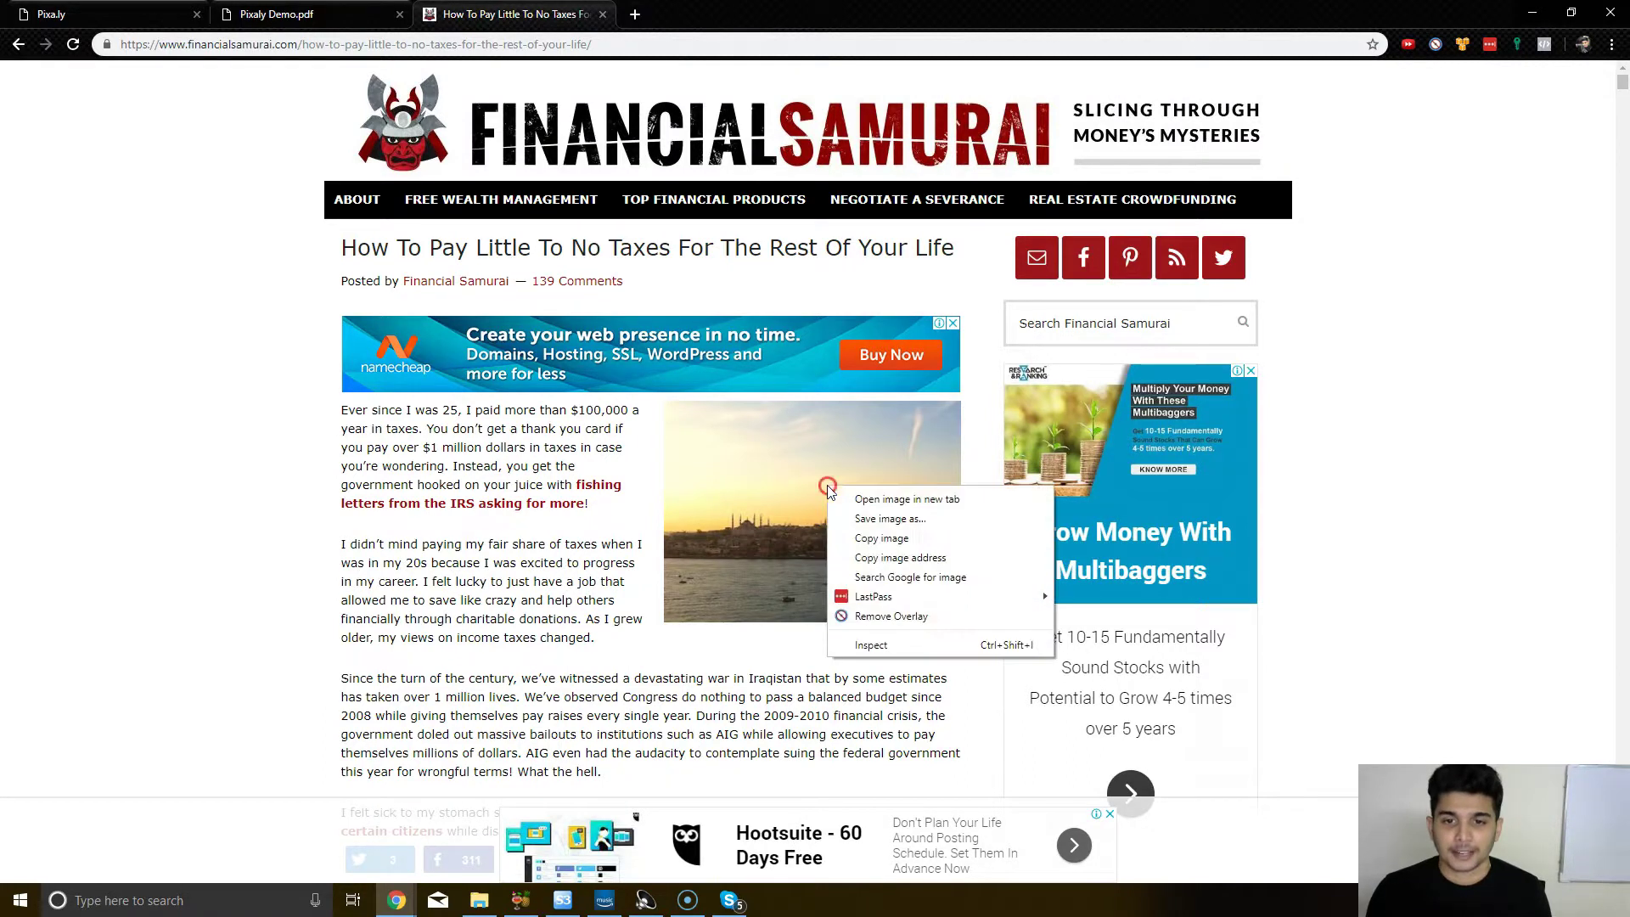
pyautogui.click(912, 559)
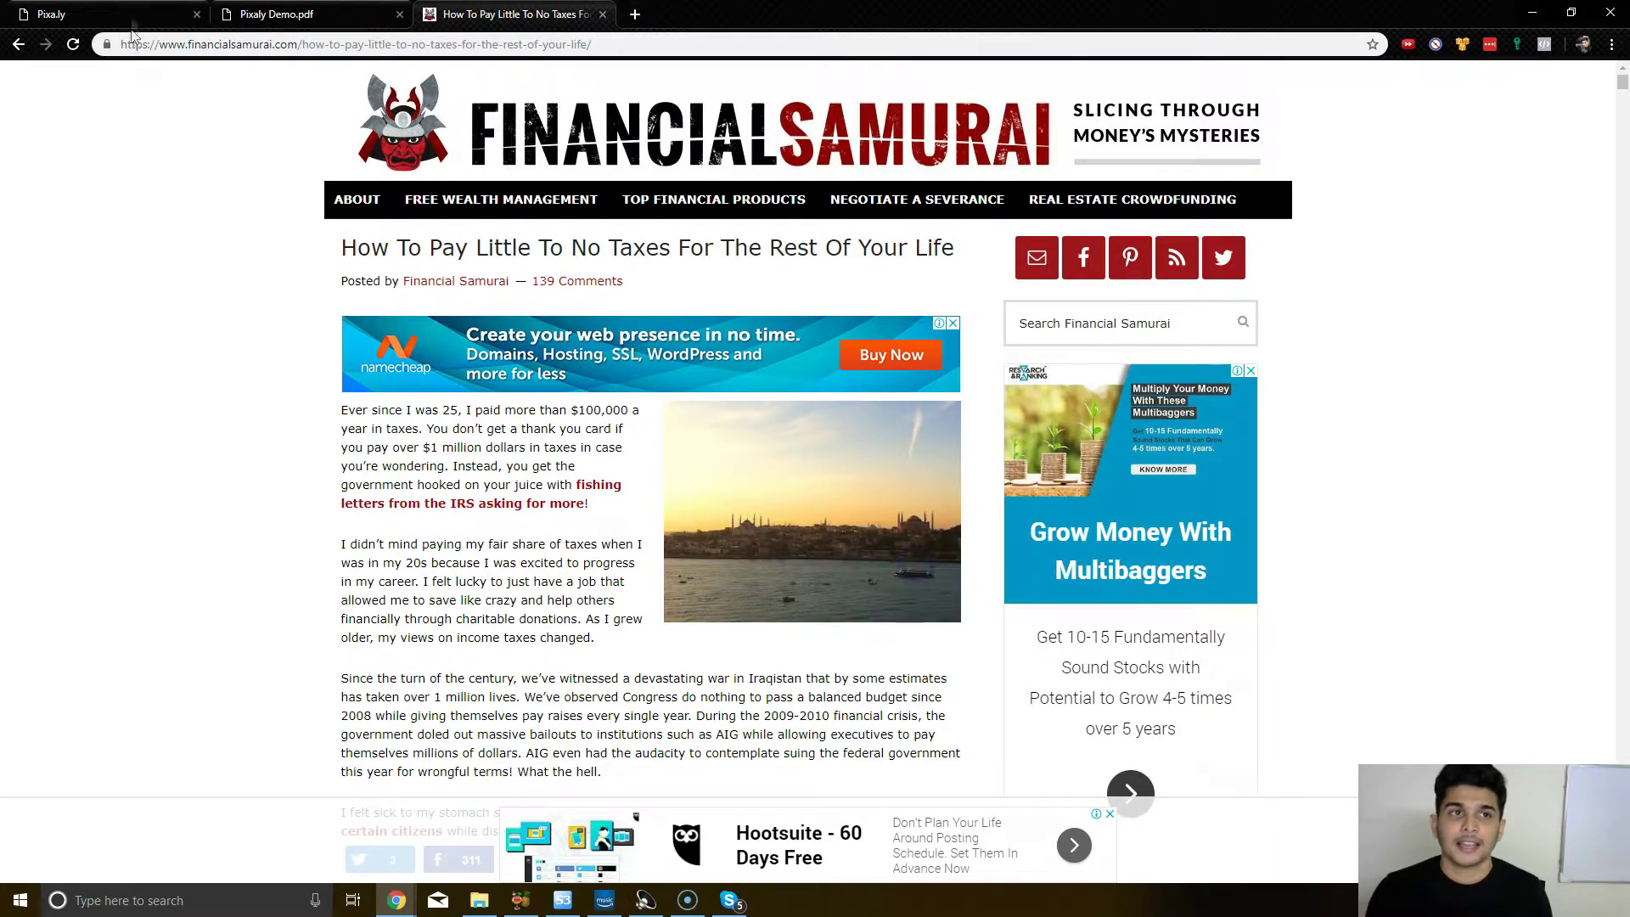
pyautogui.hotkey('ctrl', '1')
pyautogui.click(617, 580)
pyautogui.hotkey('ctrl', 'v')
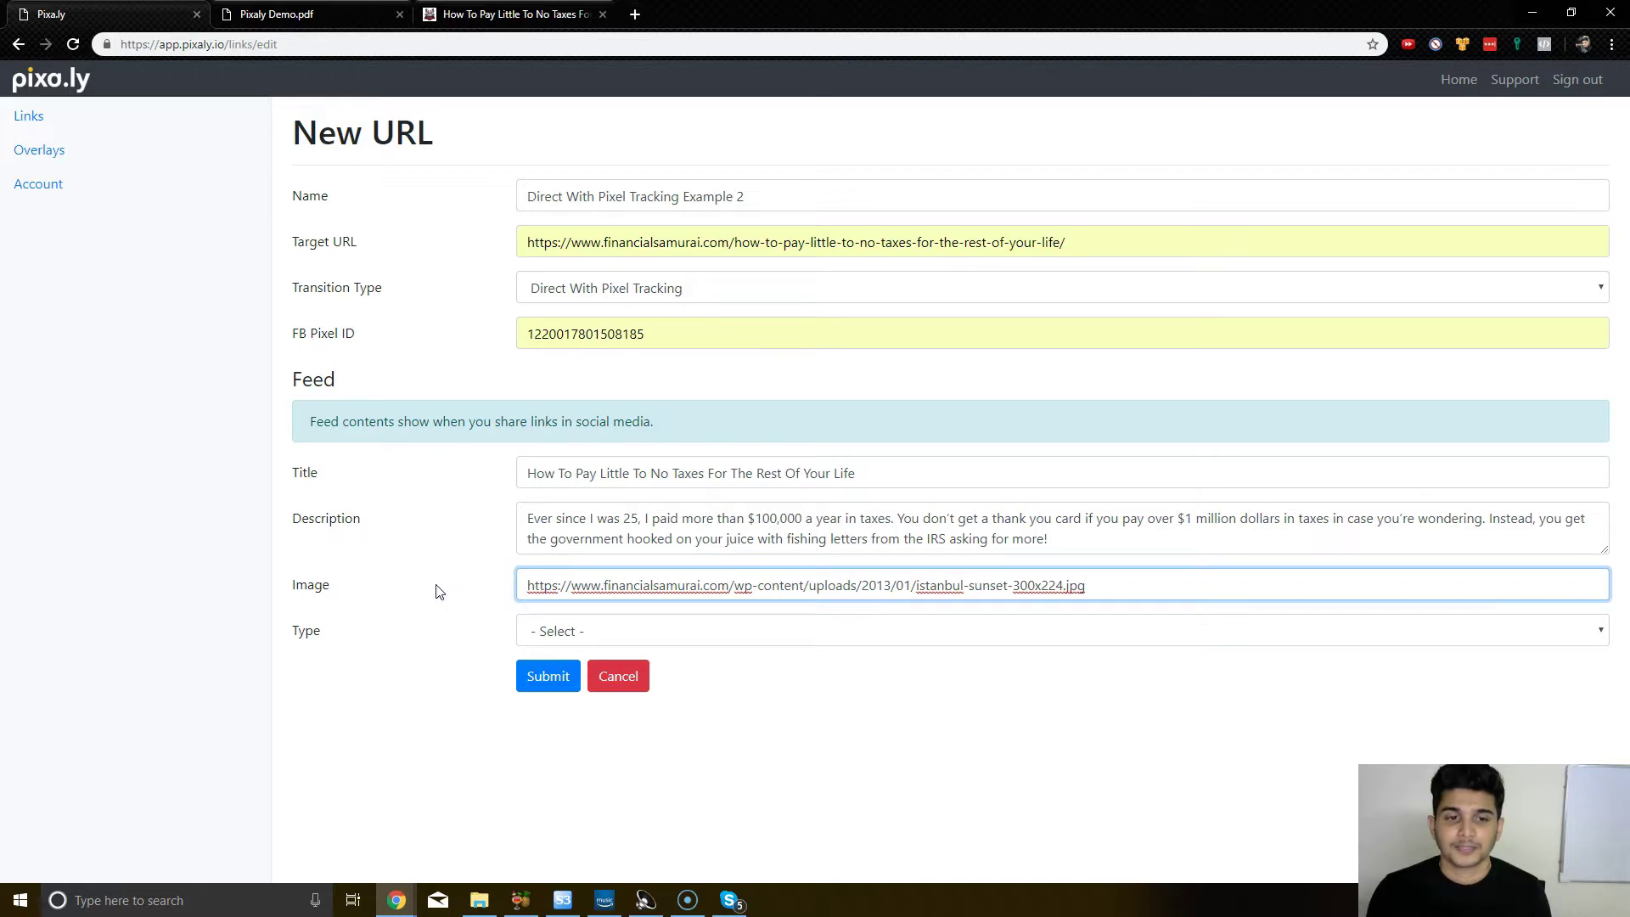
# Step: Set the feed type to Website and submit the new link
pyautogui.click(548, 642)
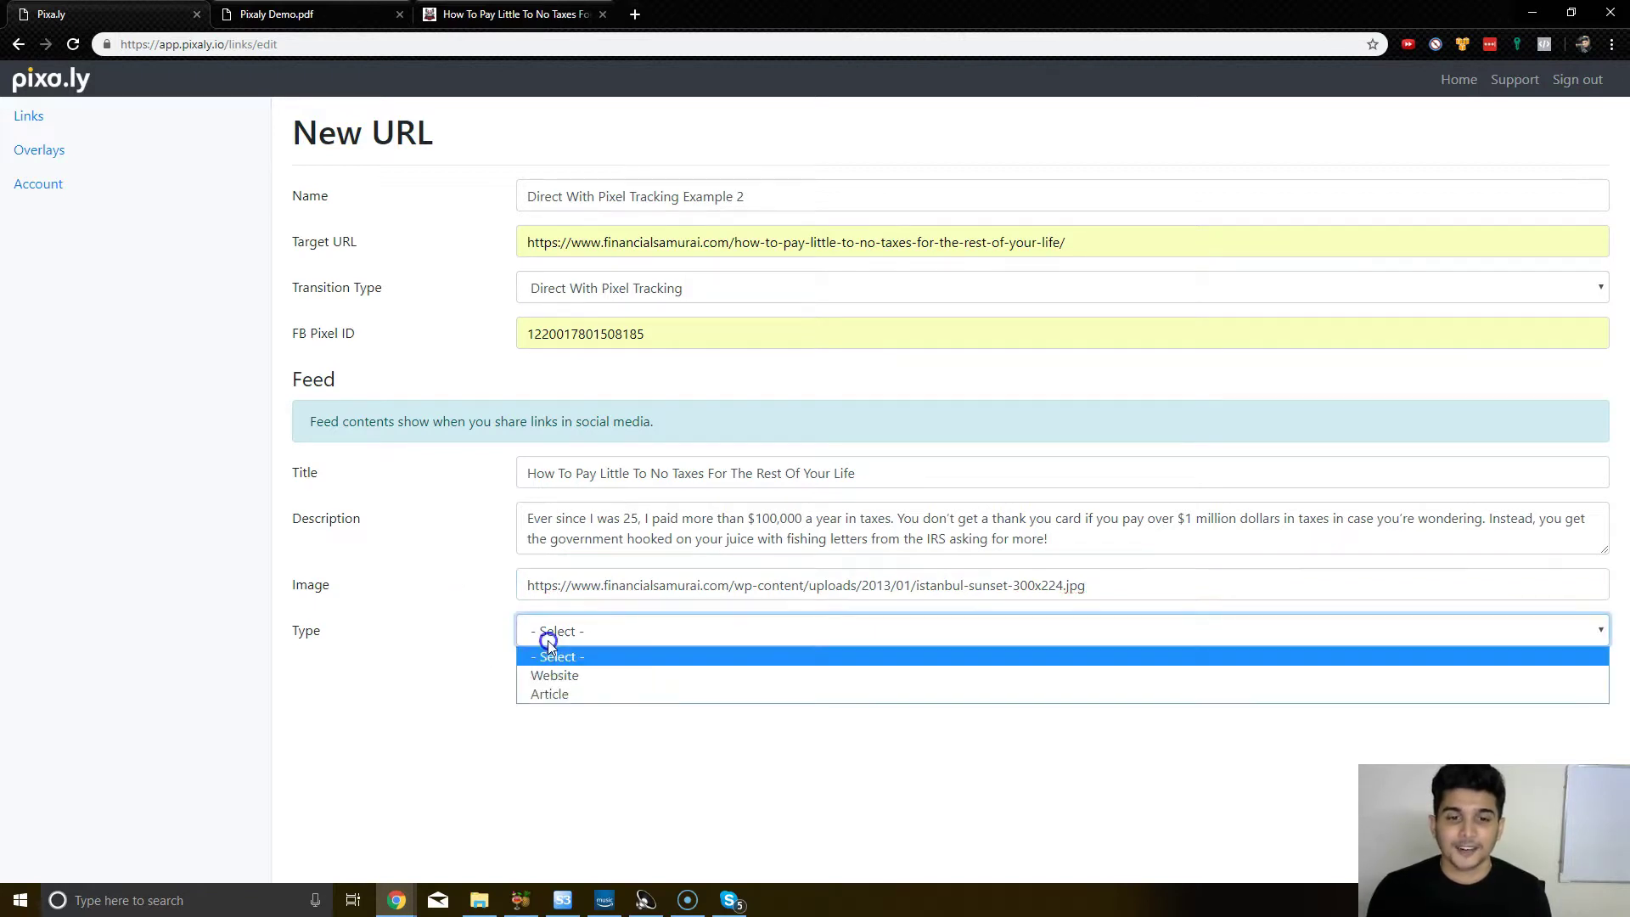
pyautogui.click(567, 694)
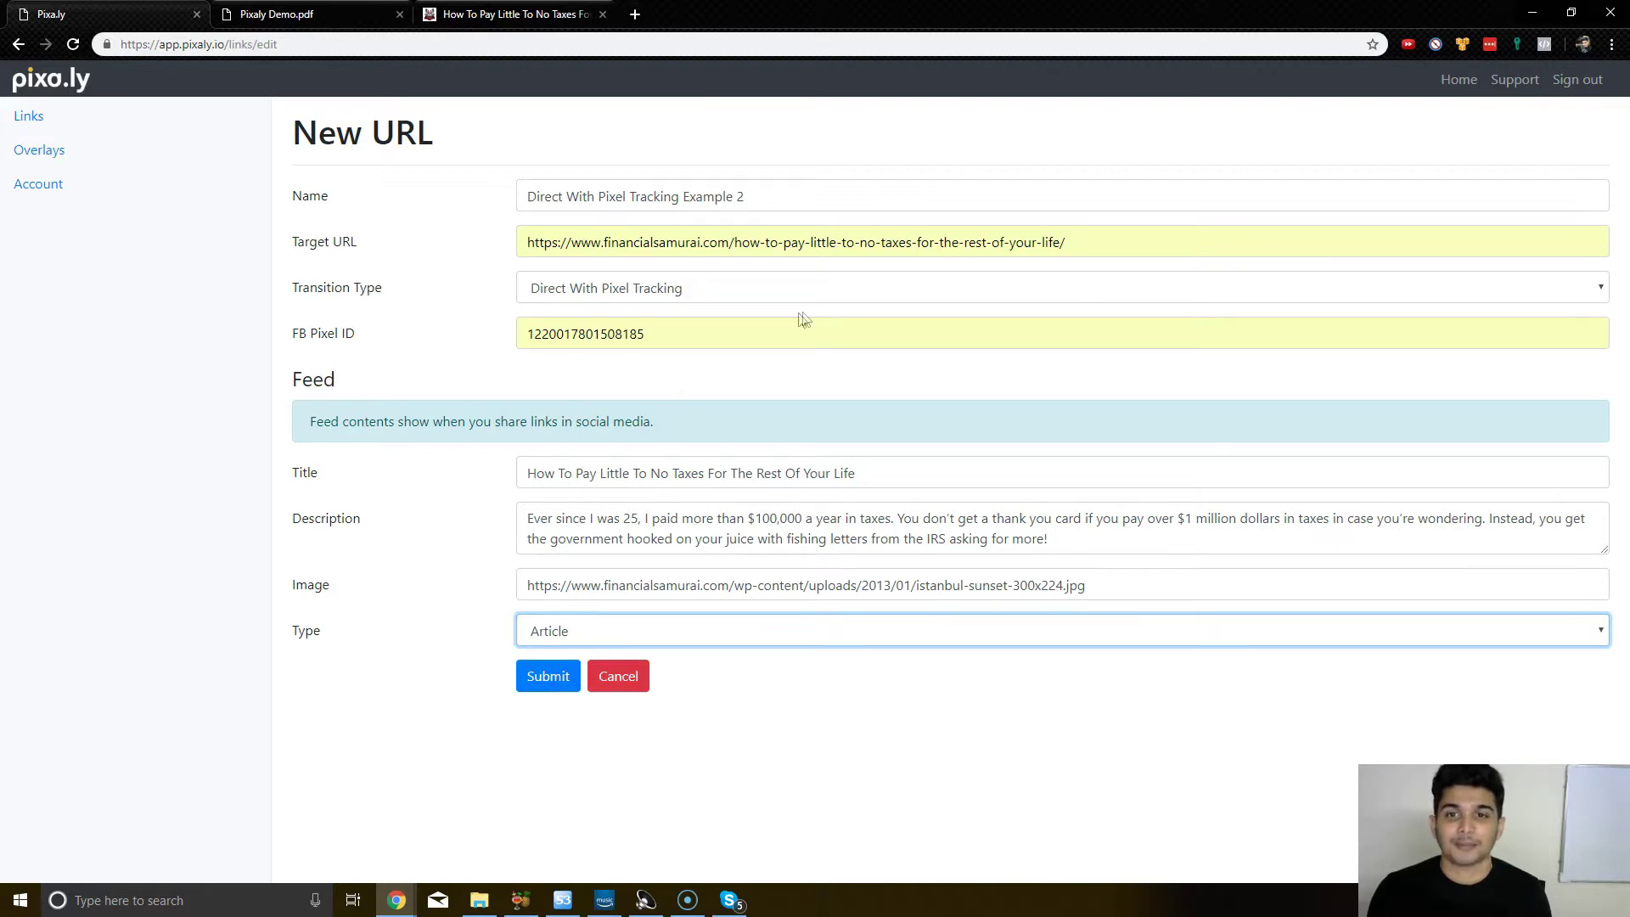
pyautogui.click(616, 627)
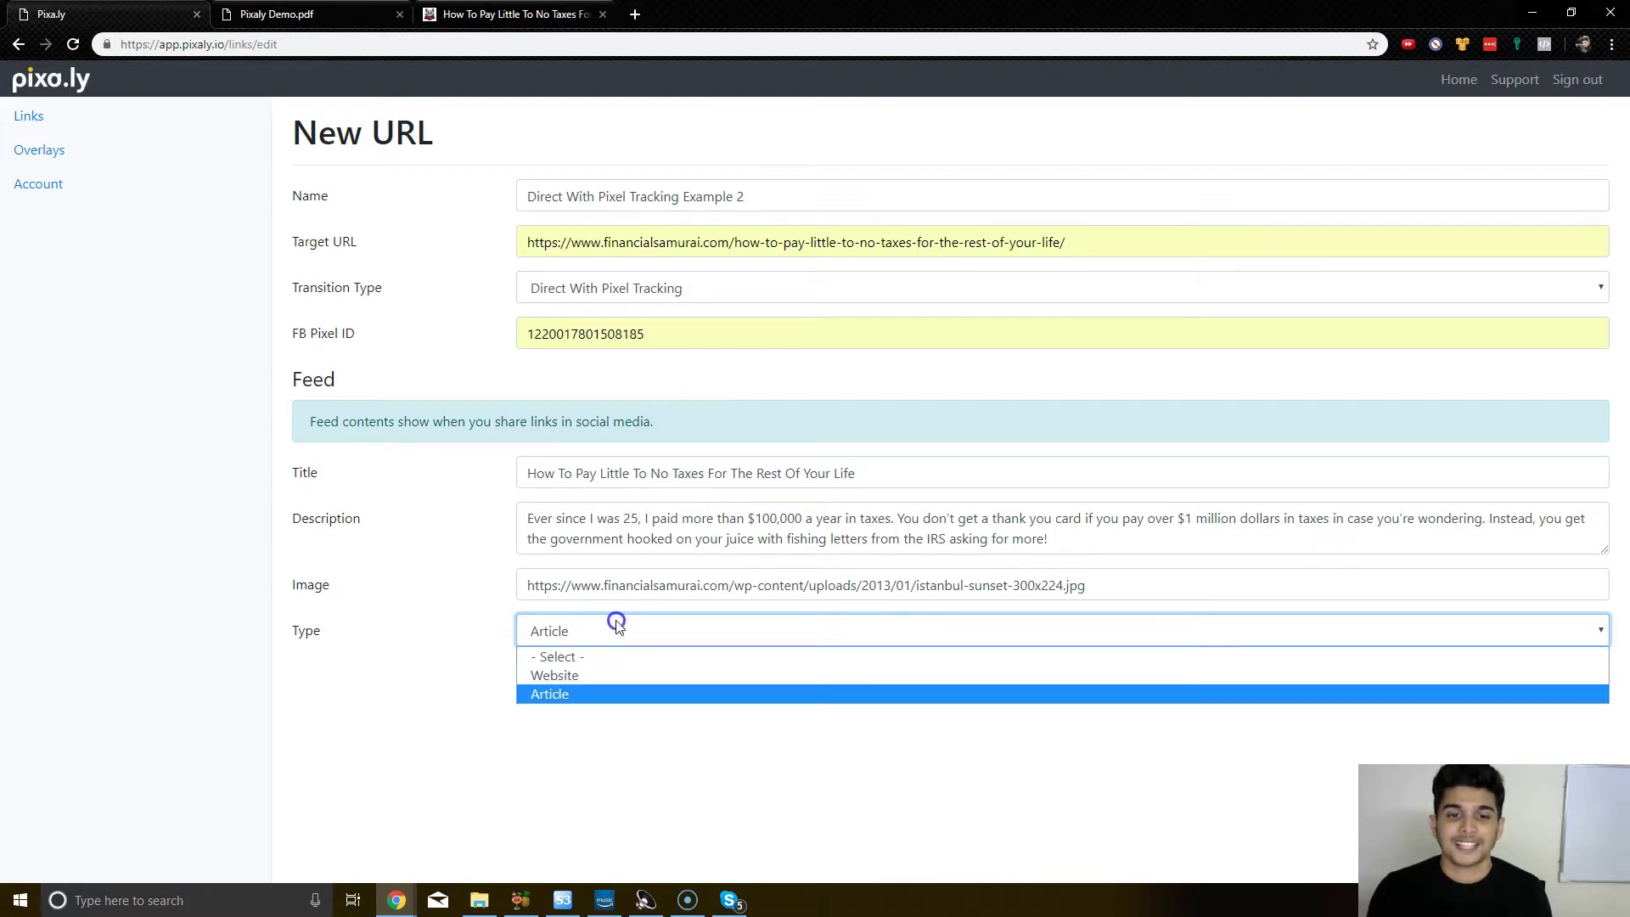
pyautogui.click(597, 675)
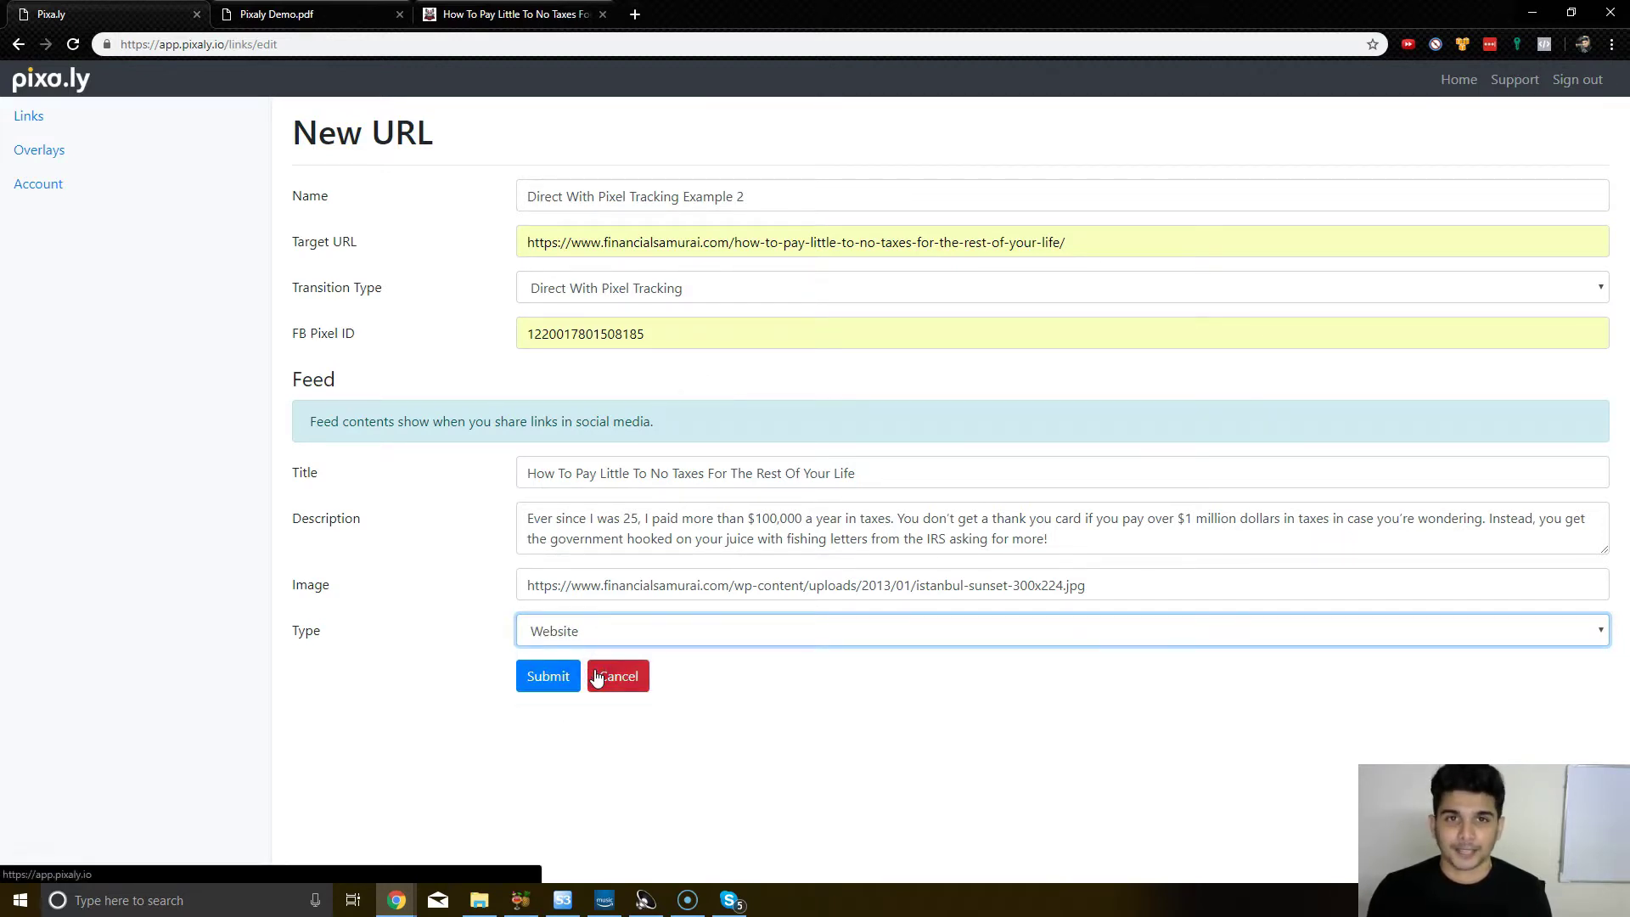
pyautogui.click(544, 686)
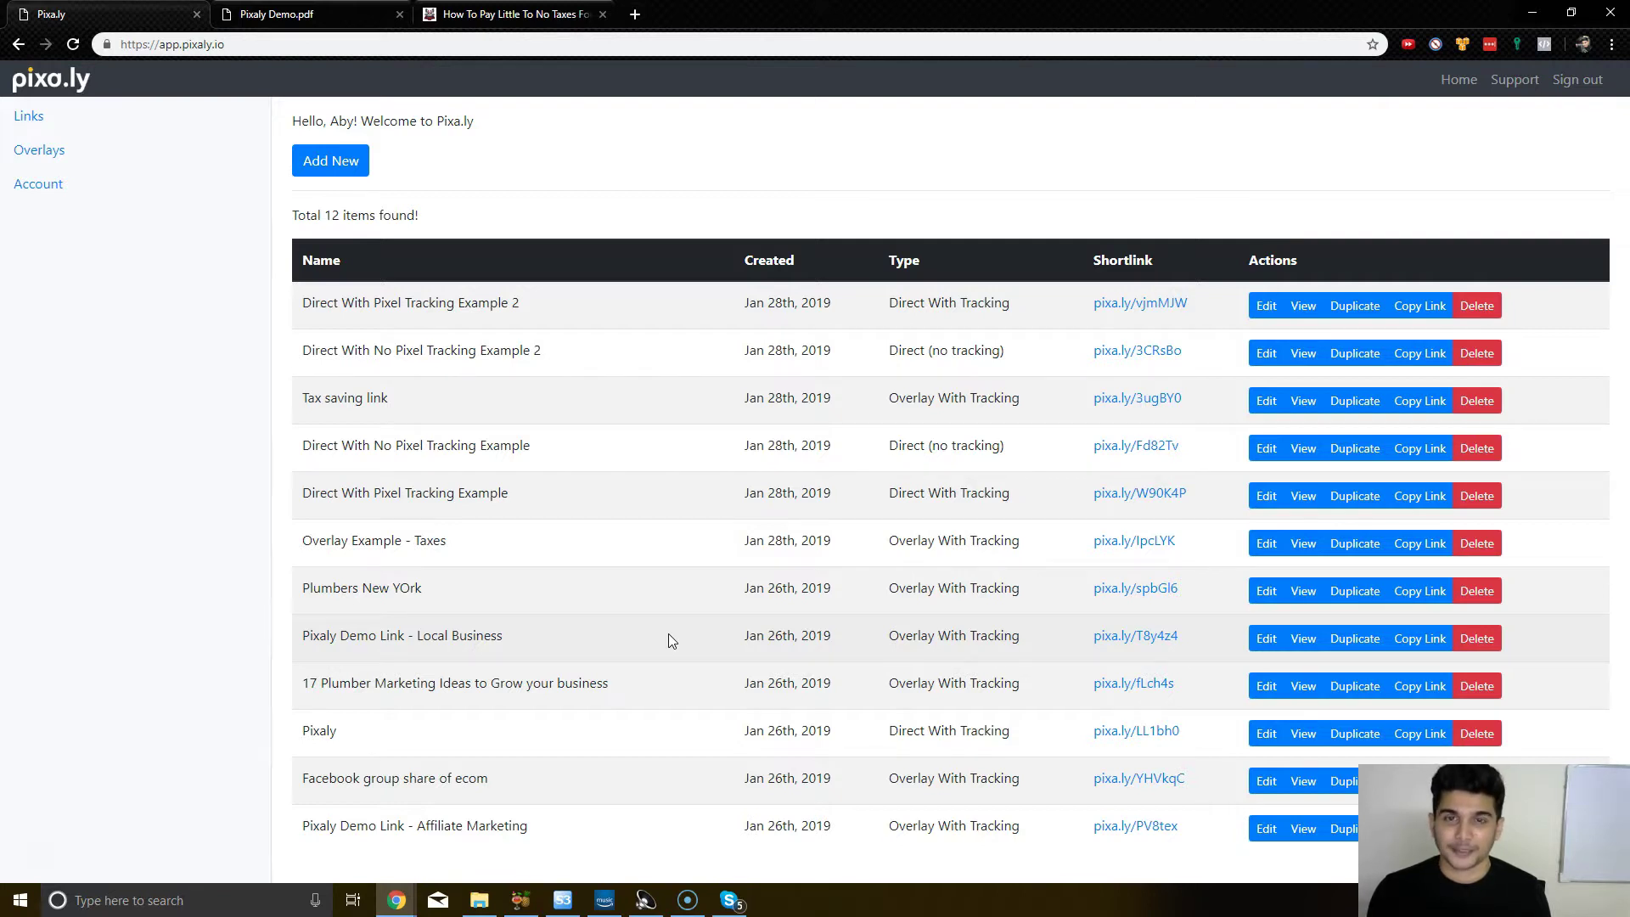
pyautogui.click(1424, 314)
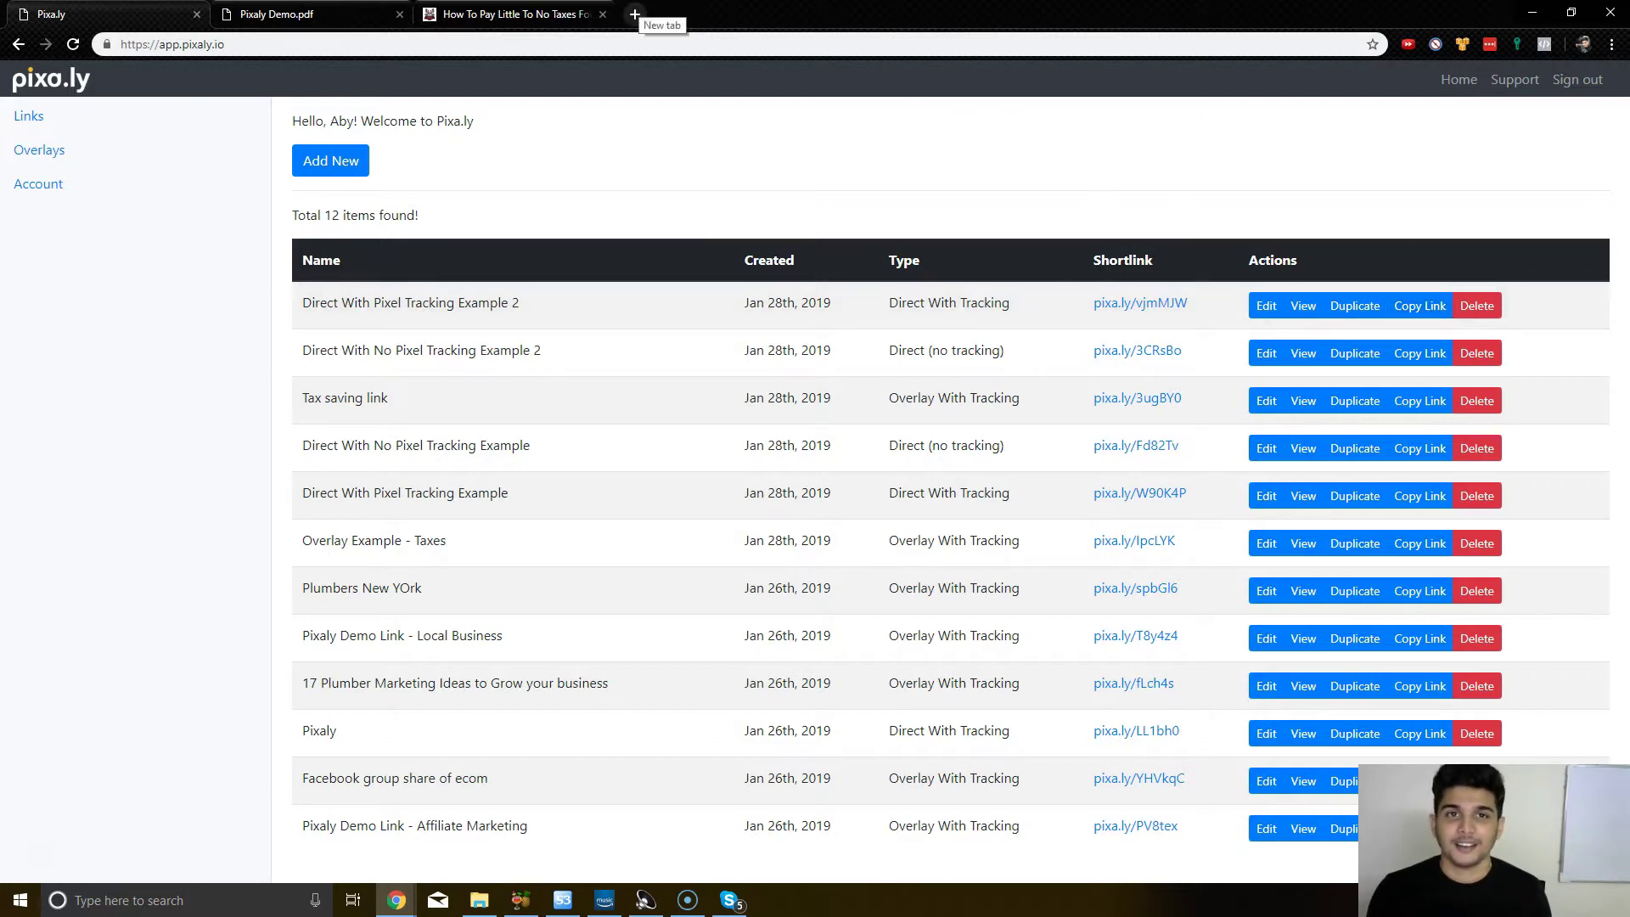
pyautogui.click(634, 14)
pyautogui.write('https://pixa.ly/vjmMJW')
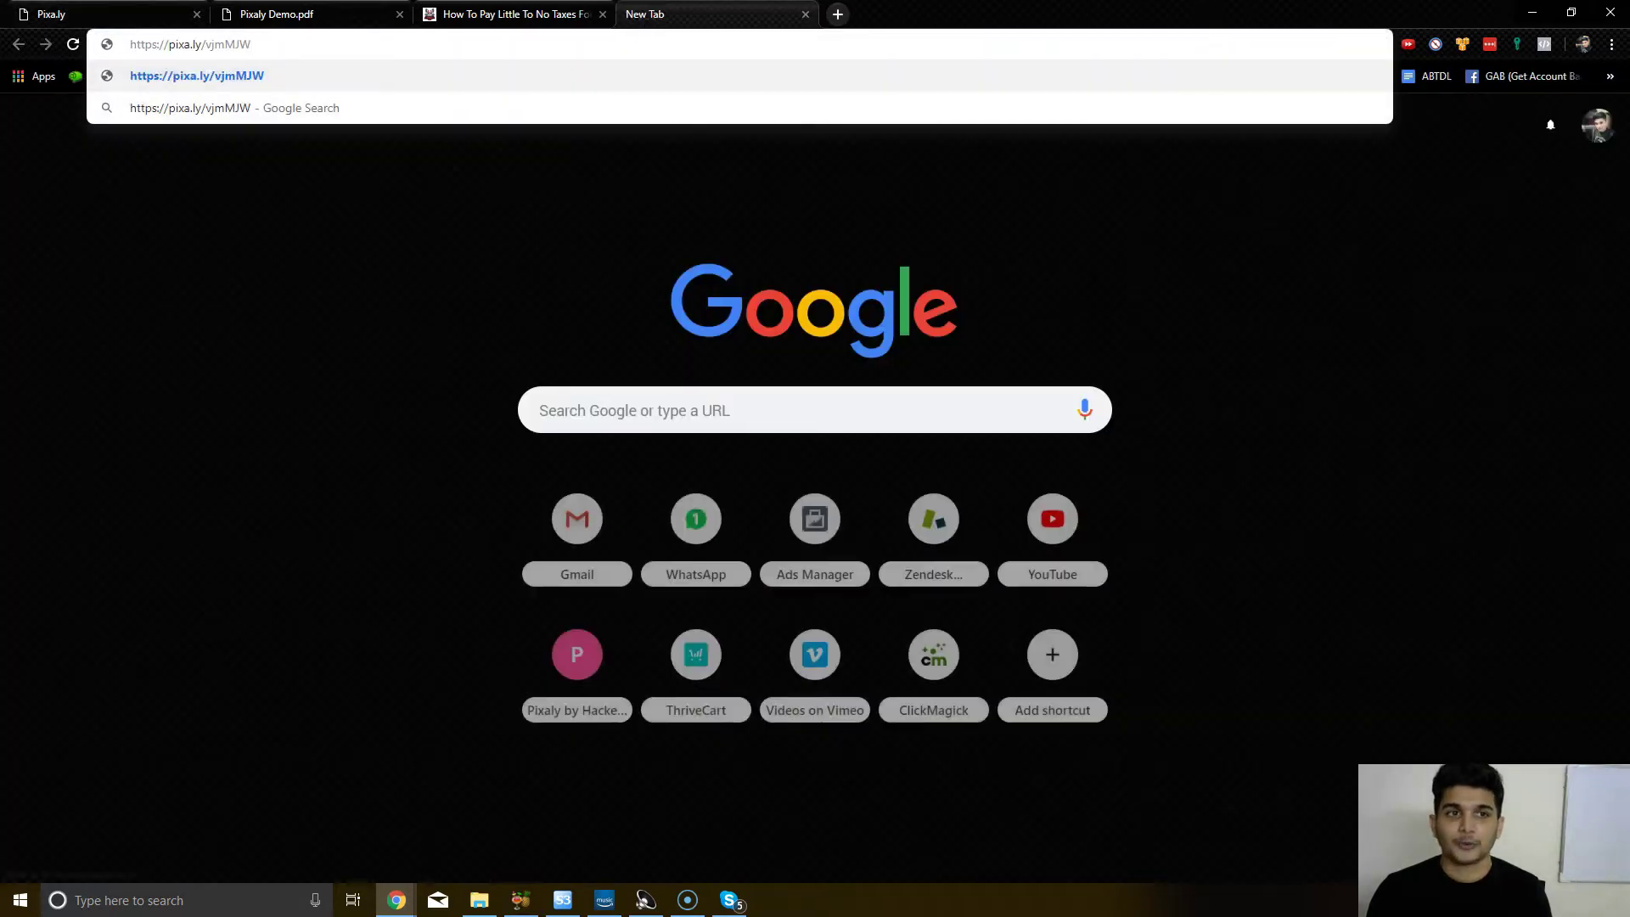
pyautogui.press('Return')
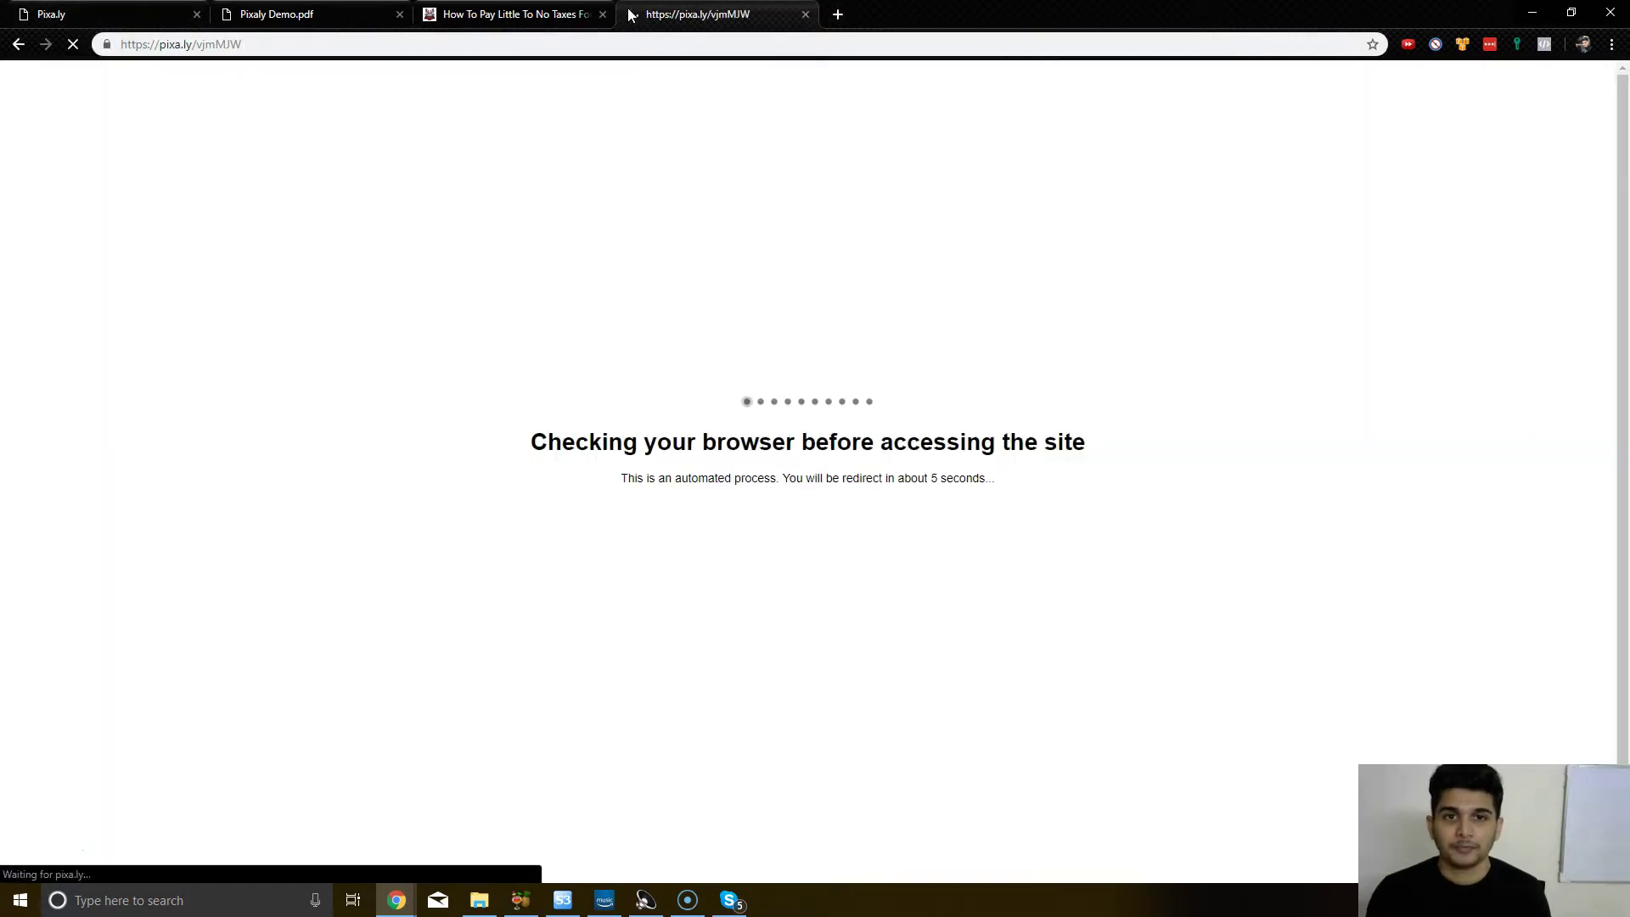
pyautogui.click(1545, 42)
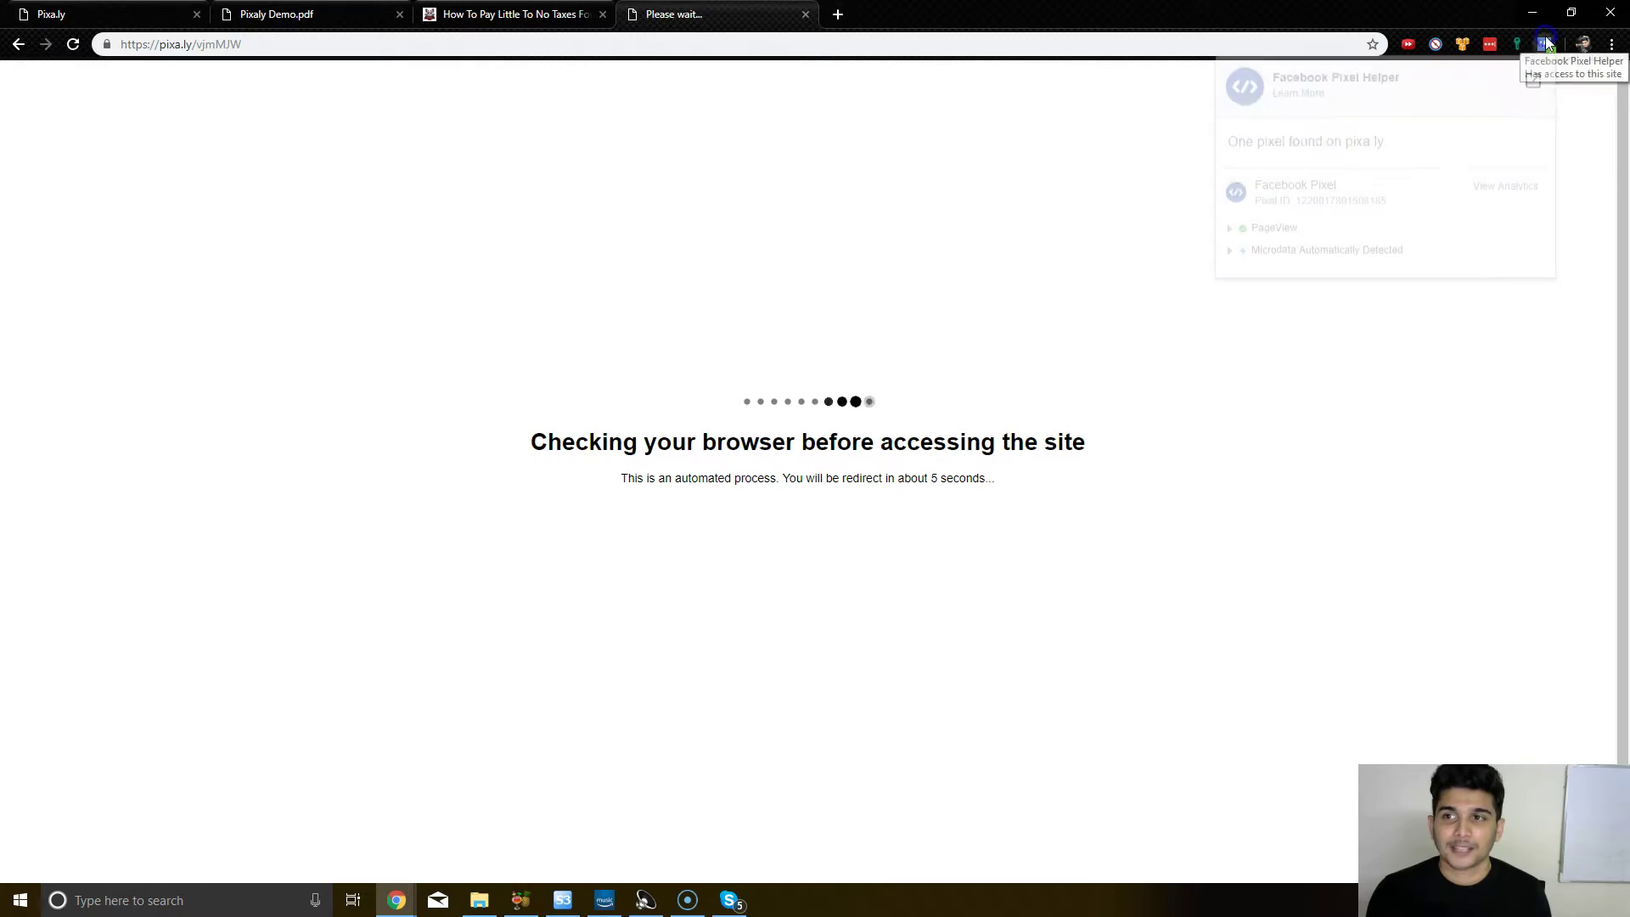